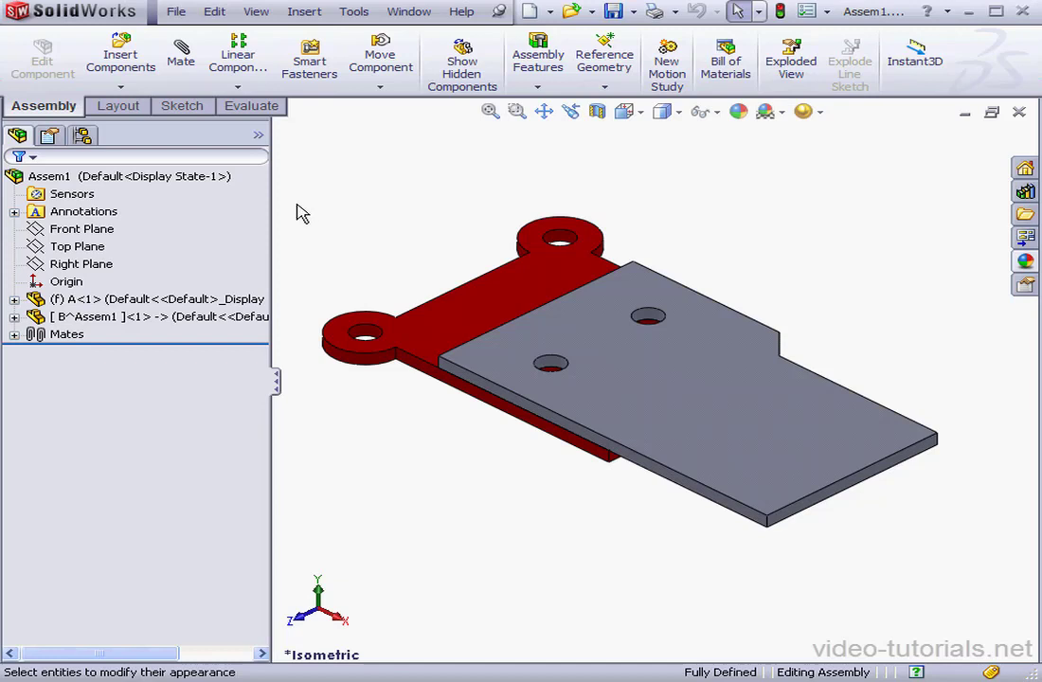
# - Select the B^Assem1 component in Assem1's FeatureManager tree
pyautogui.click(109, 319)
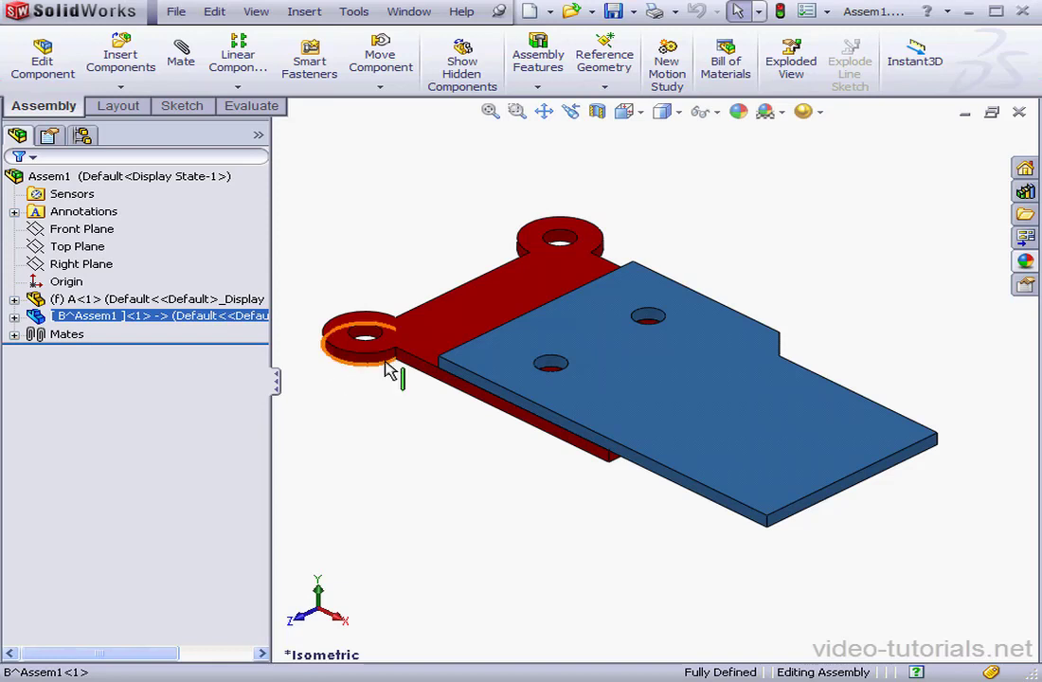
# - Bring up Assem2 and tile it horizontally above Assem1
pyautogui.click(409, 11)
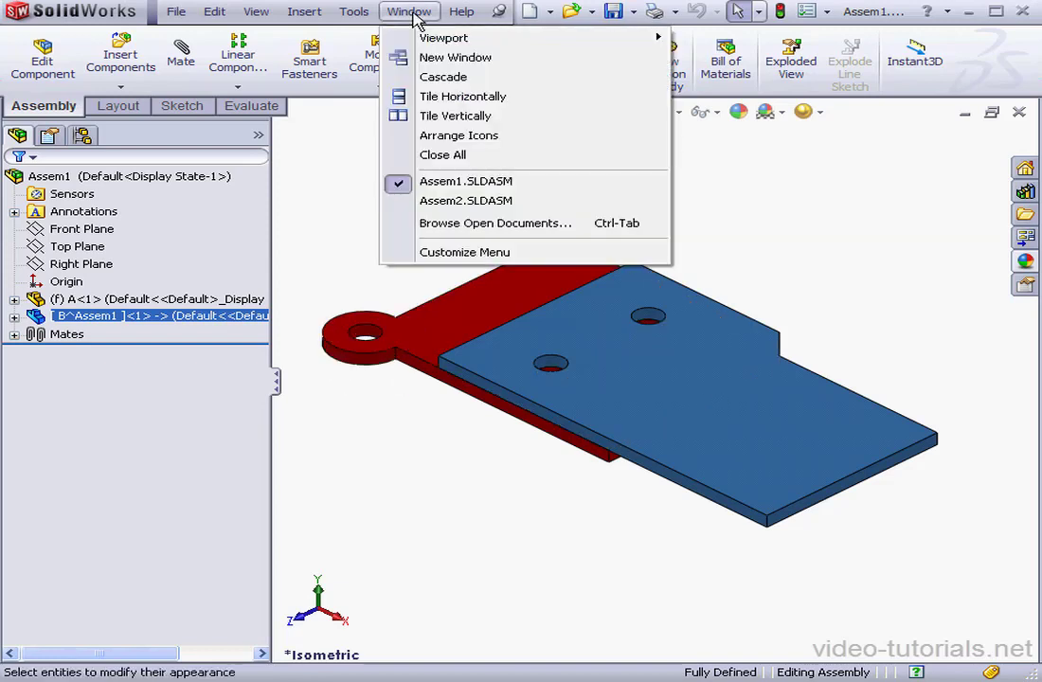
pyautogui.click(457, 200)
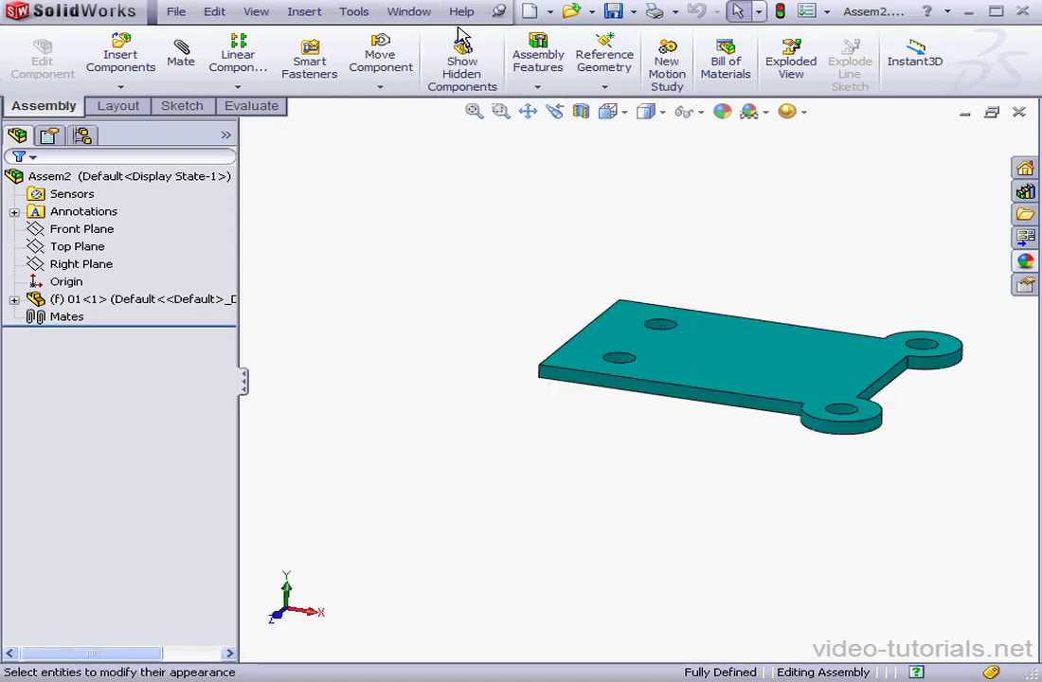
pyautogui.click(413, 14)
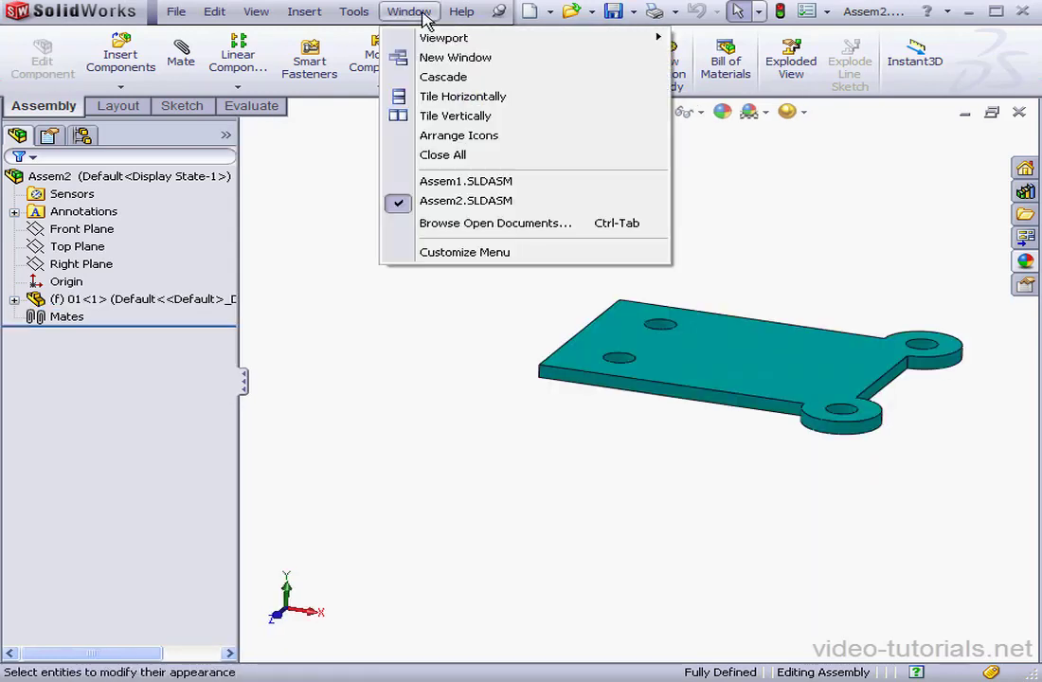
pyautogui.click(463, 99)
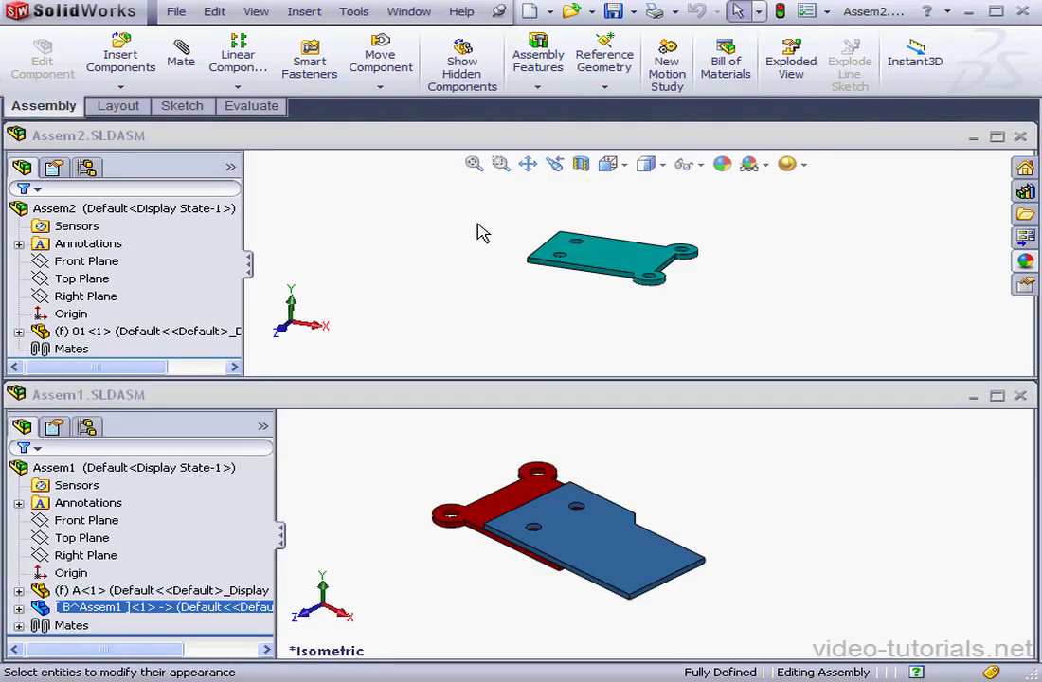
pyautogui.click(706, 484)
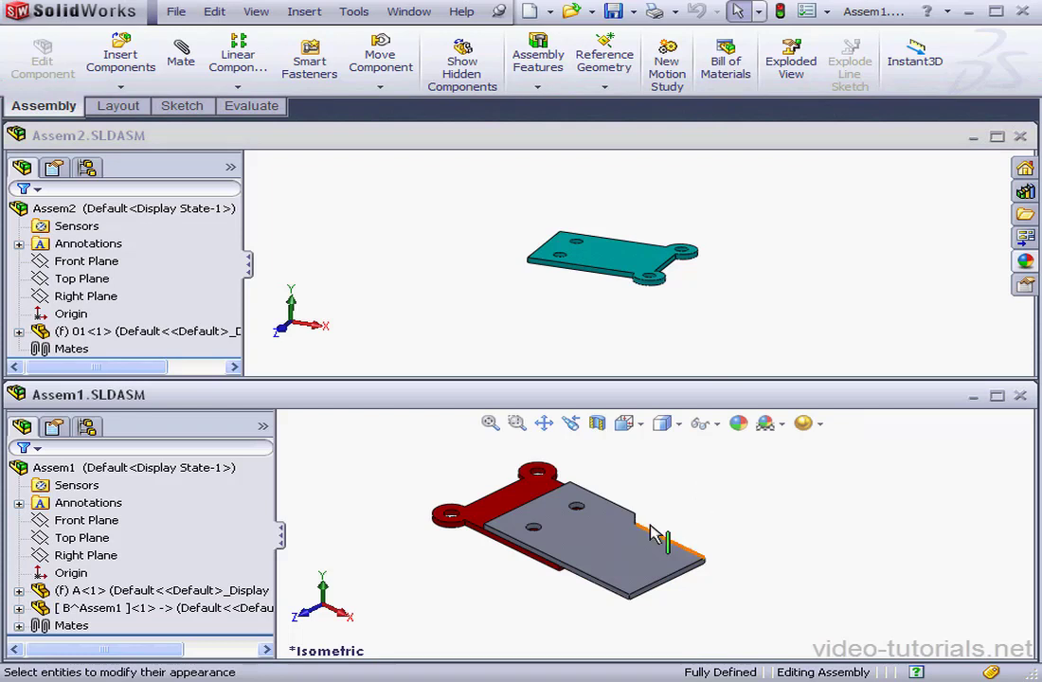
pyautogui.moveTo(667, 542); pyautogui.dragTo(717, 240)
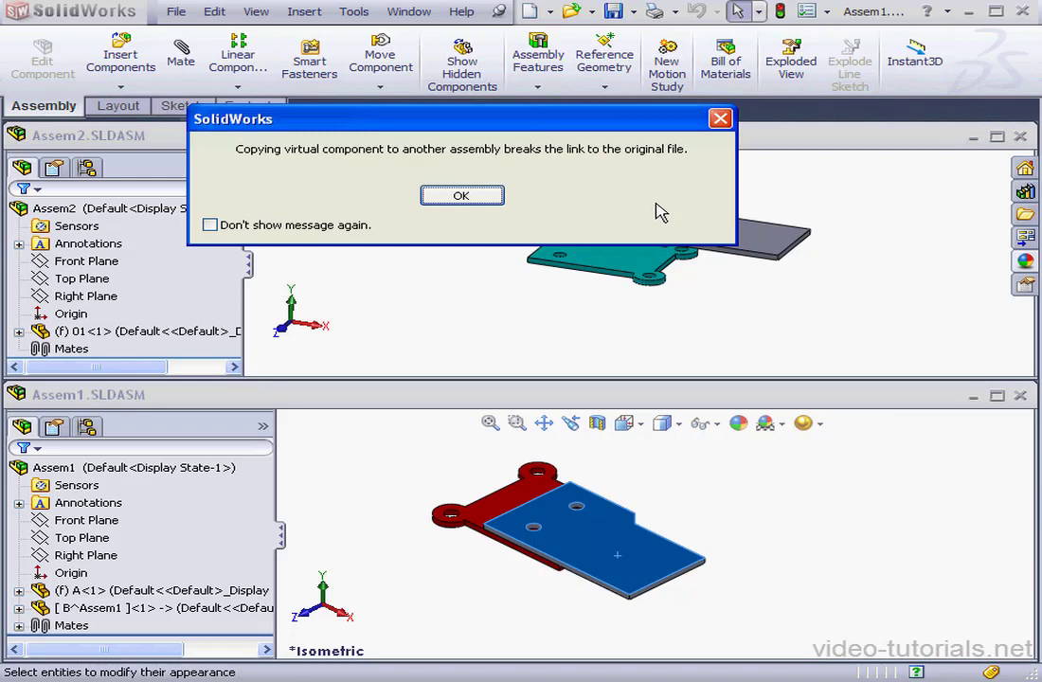
pyautogui.click(720, 119)
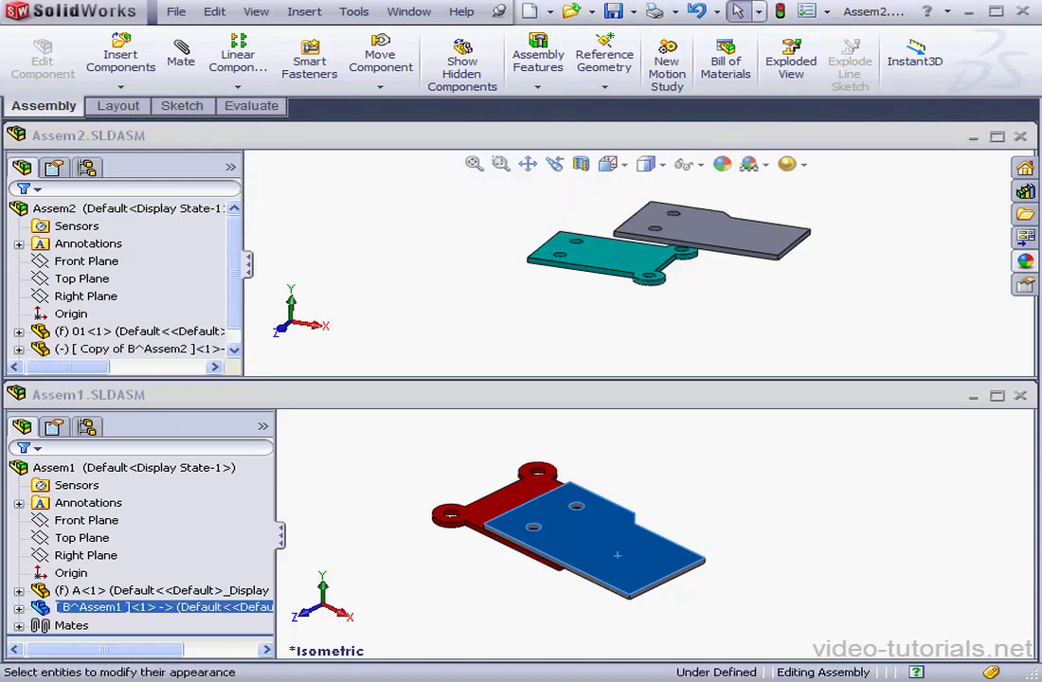
pyautogui.click(697, 12)
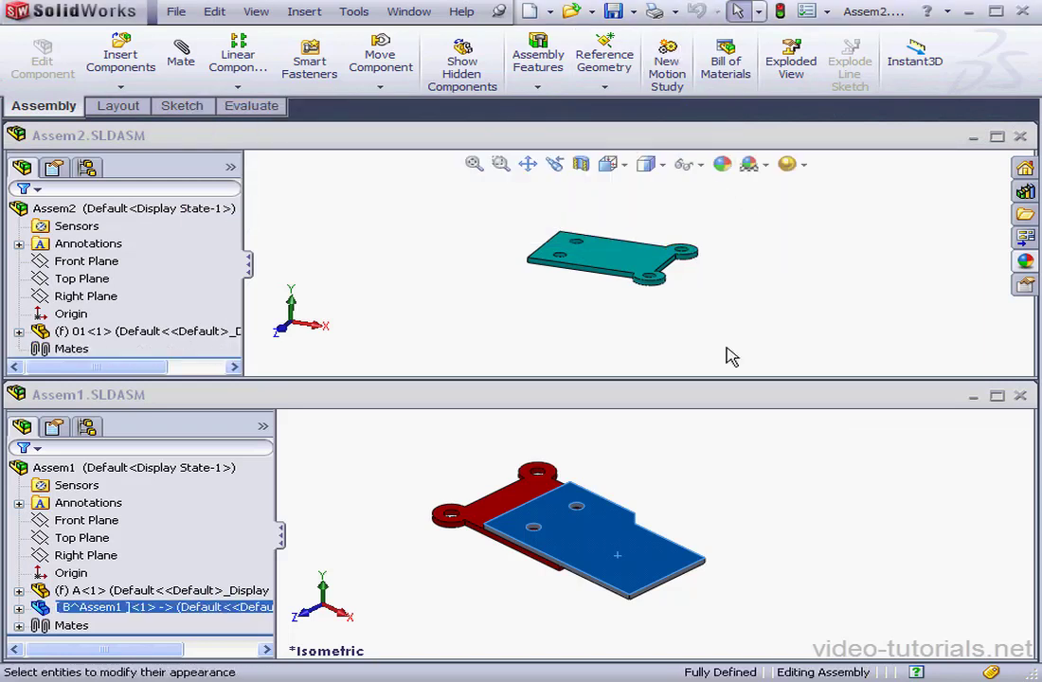
# - Maximize Assem1 and save virtual part B^Assem1 as external B.SLDPRT, same folder as the assembly
pyautogui.click(1001, 405)
pyautogui.click(999, 399)
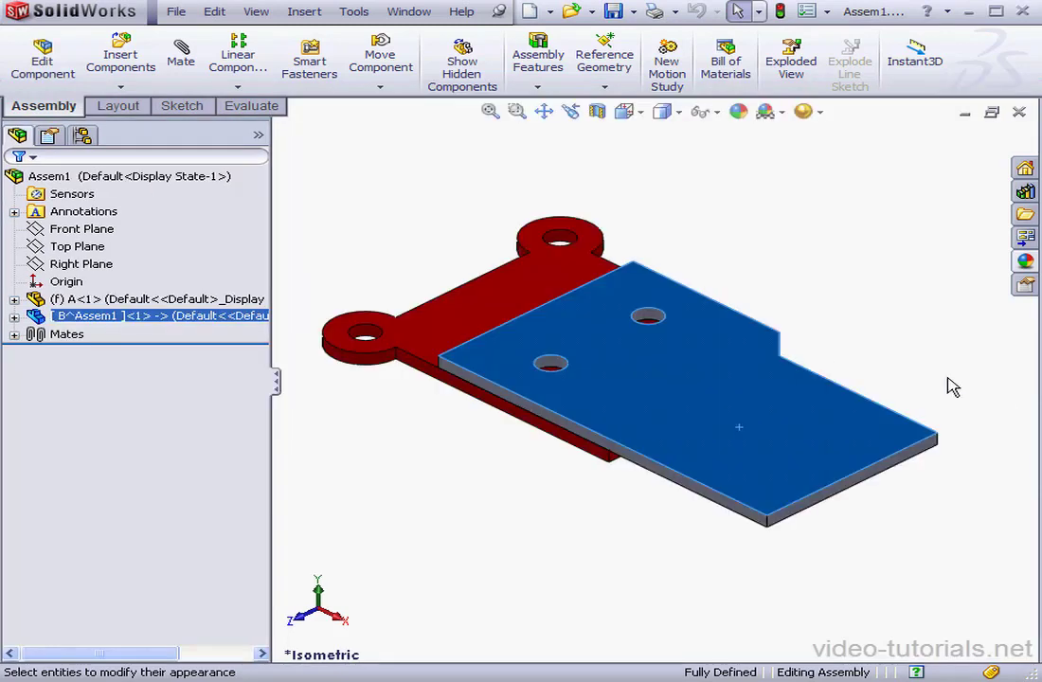
pyautogui.rightClick(104, 325)
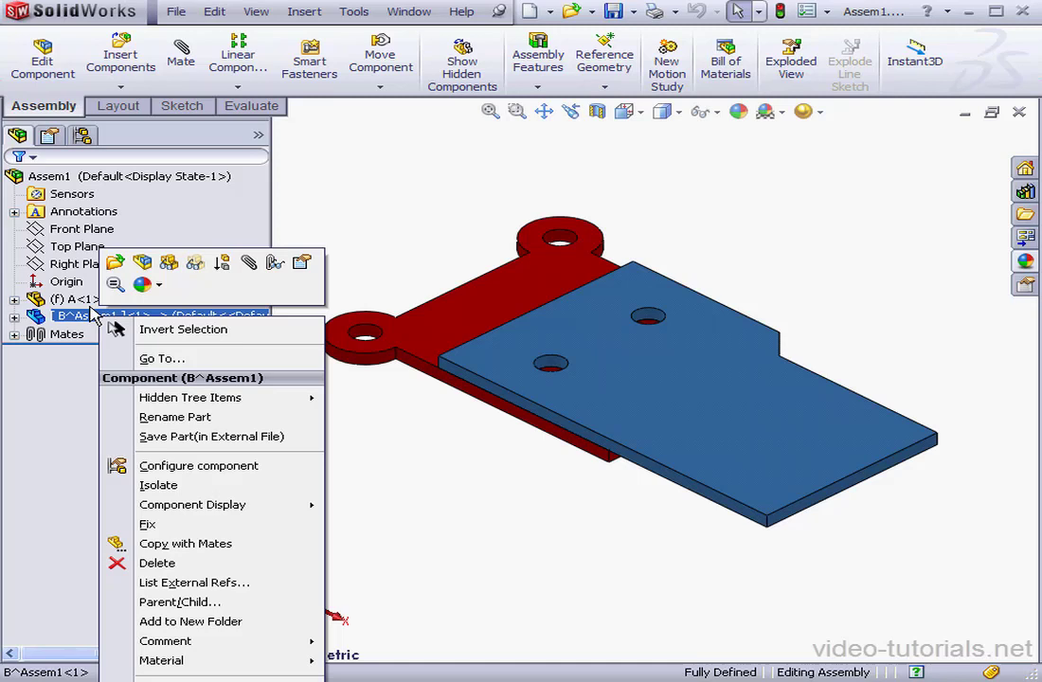
pyautogui.click(189, 435)
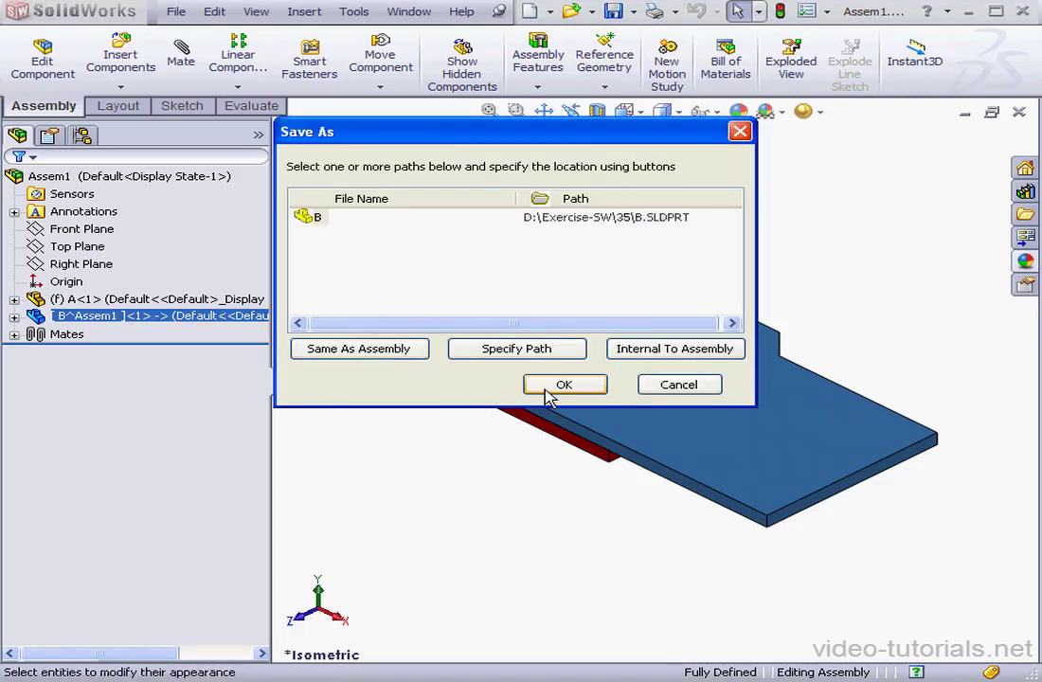
pyautogui.press('Return')
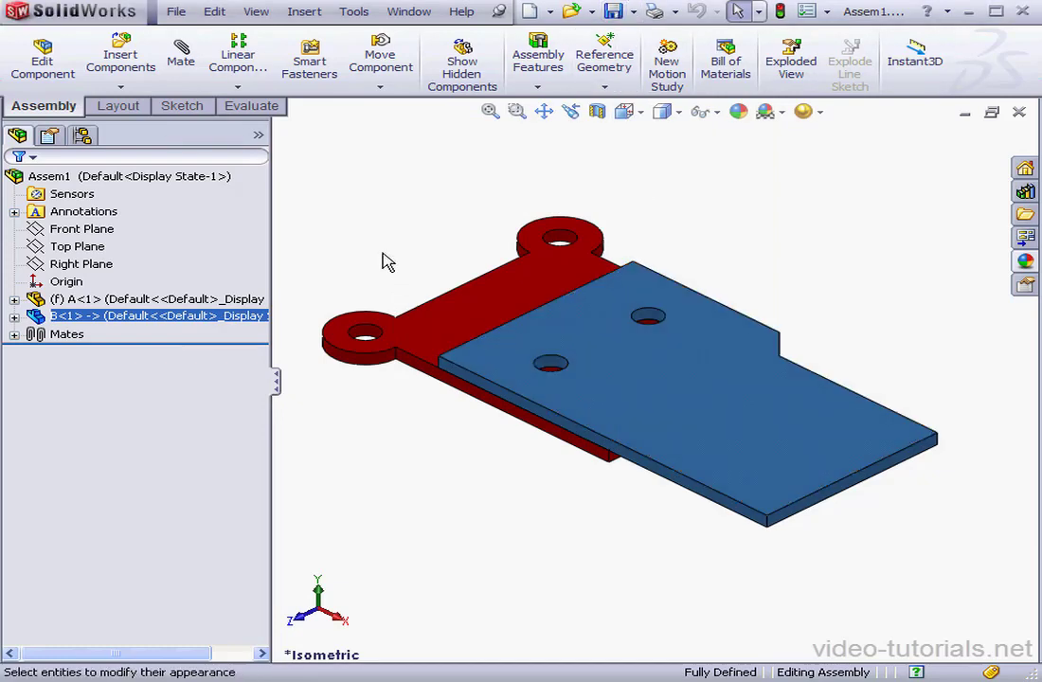
# - Insert B.sldprt into Assem2 and drop it above plate 01
pyautogui.click(409, 11)
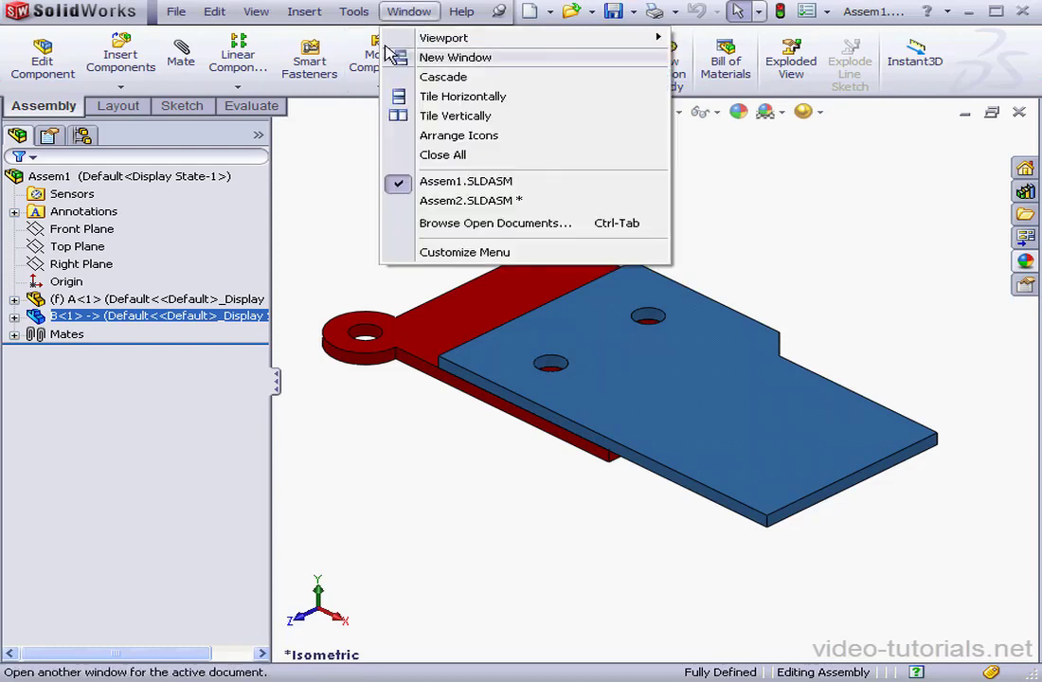
pyautogui.click(426, 199)
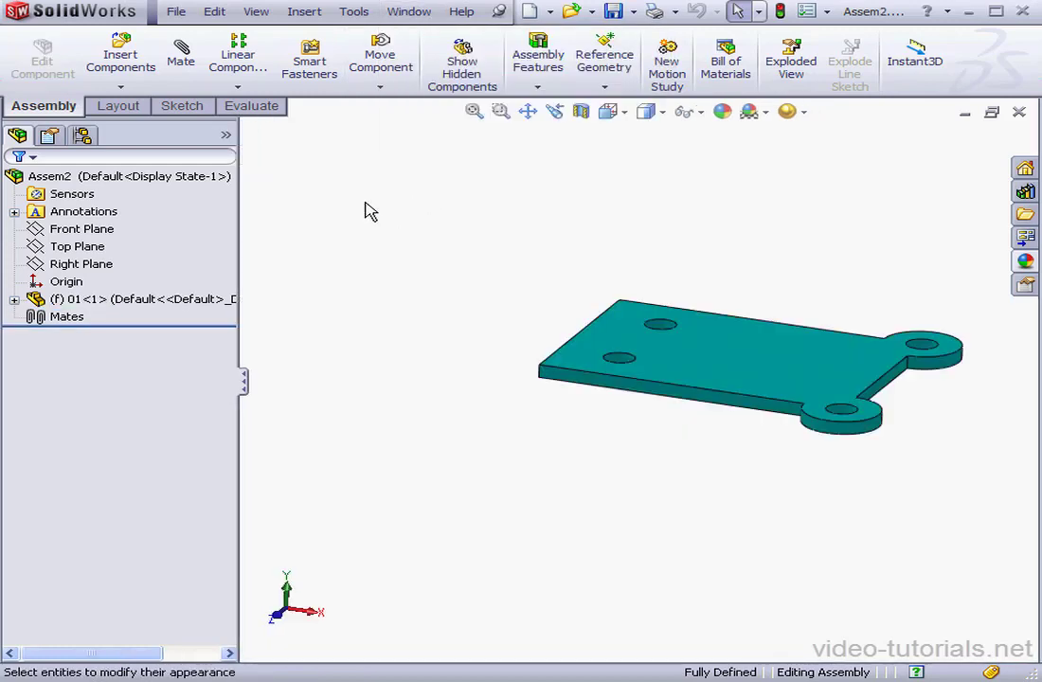
pyautogui.click(130, 63)
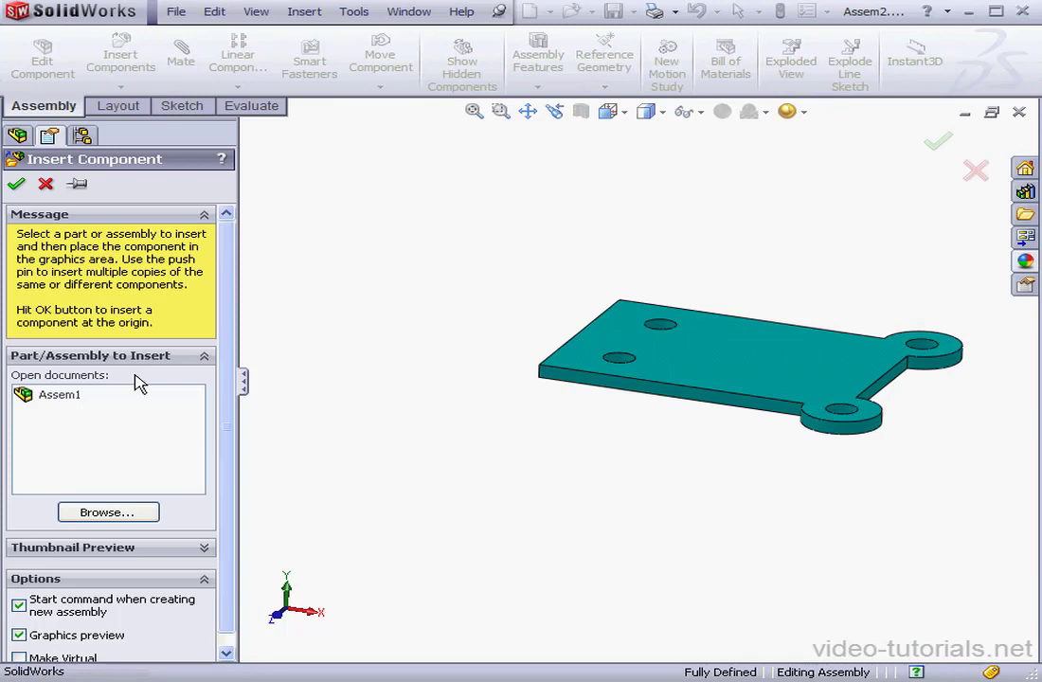
pyautogui.click(111, 514)
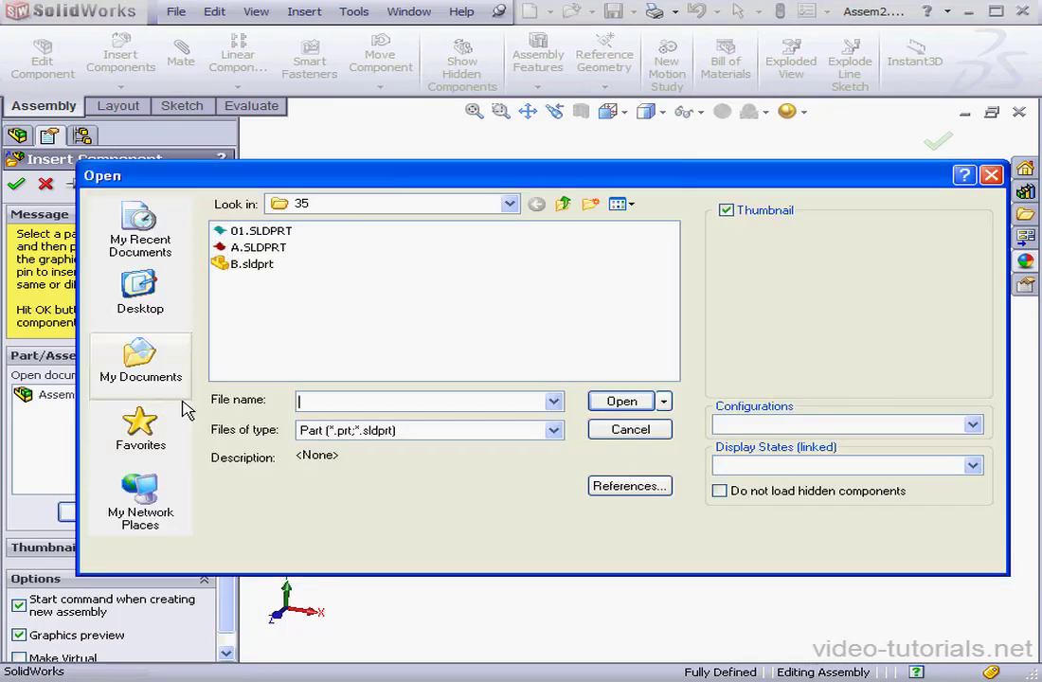
pyautogui.click(244, 265)
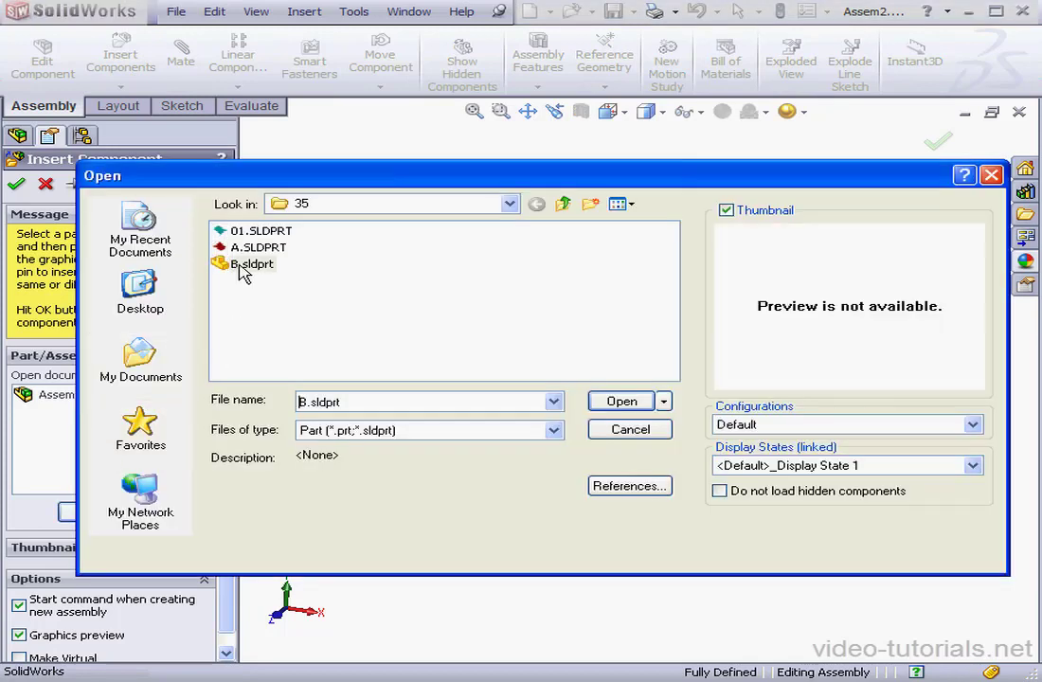
pyautogui.click(616, 402)
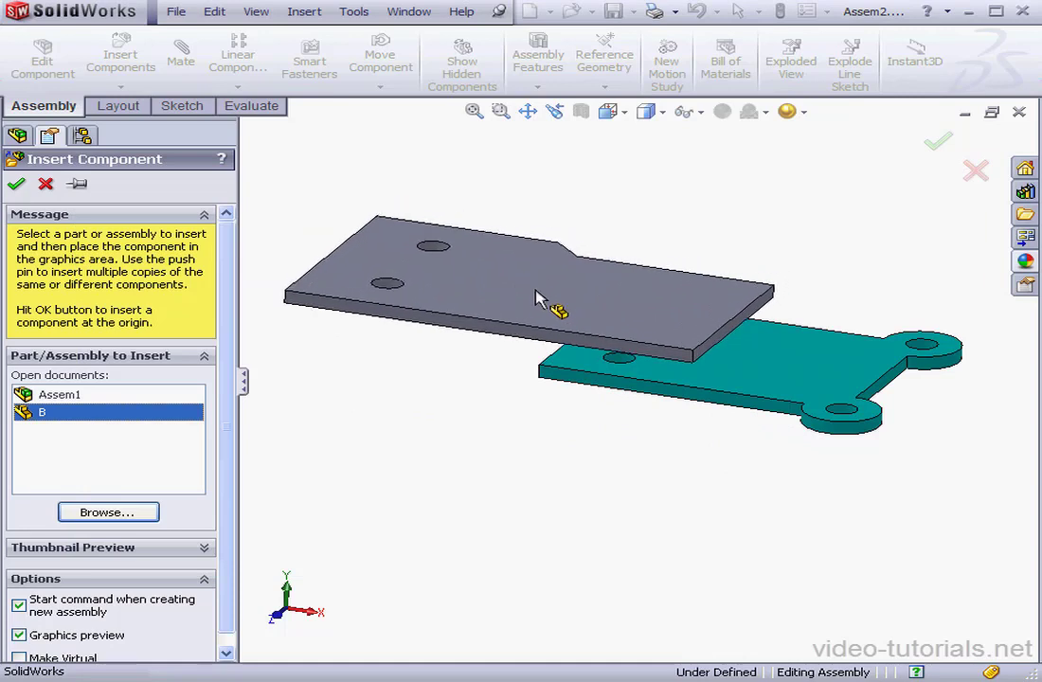
pyautogui.click(548, 296)
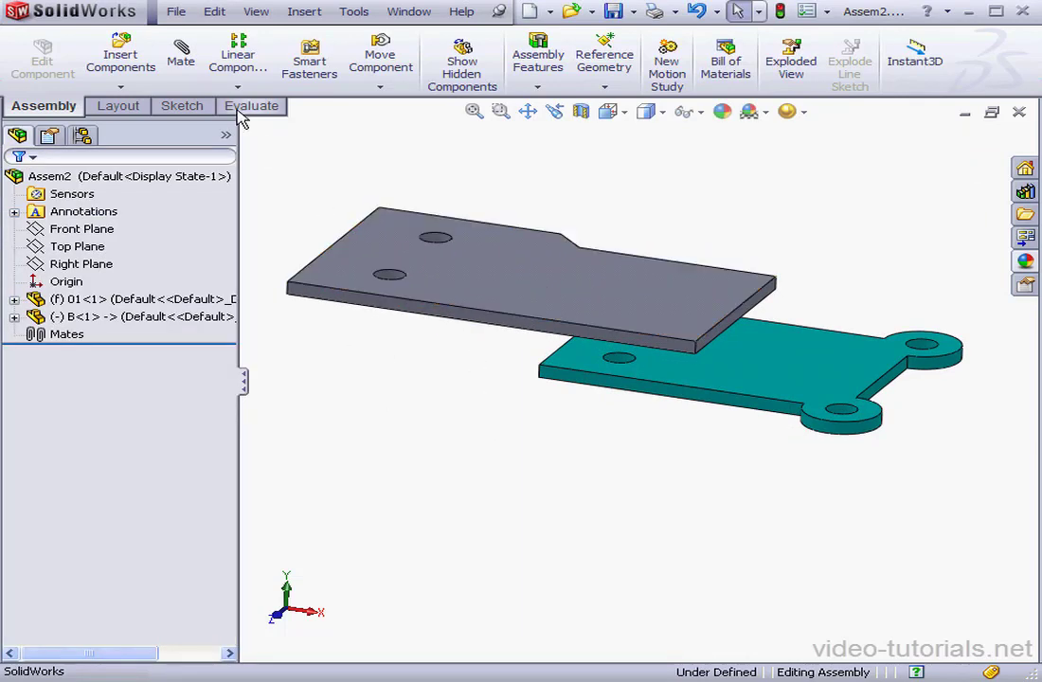
# - Add coincident mates between part B and plate 01's front edges and front faces
pyautogui.click(180, 59)
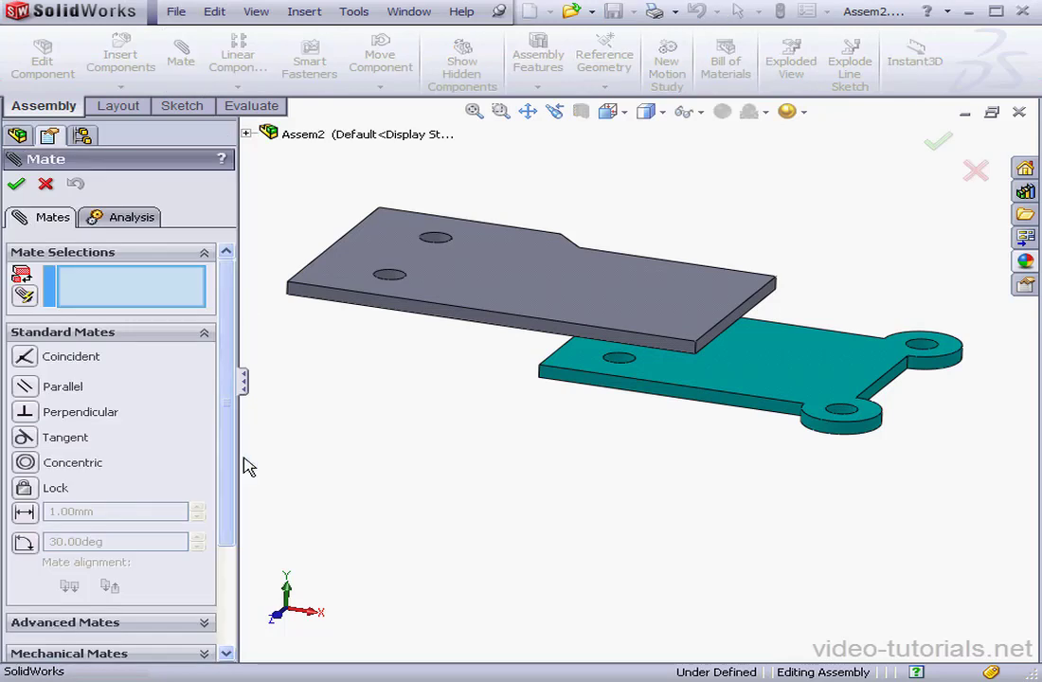
pyautogui.click(531, 339)
pyautogui.click(701, 399)
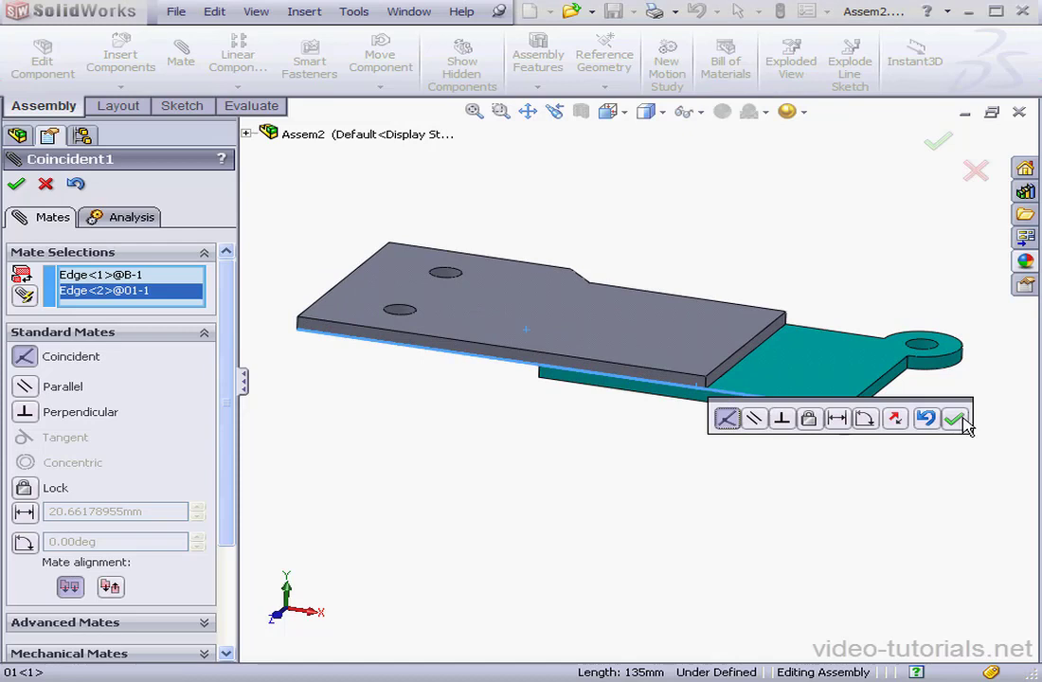
pyautogui.click(957, 418)
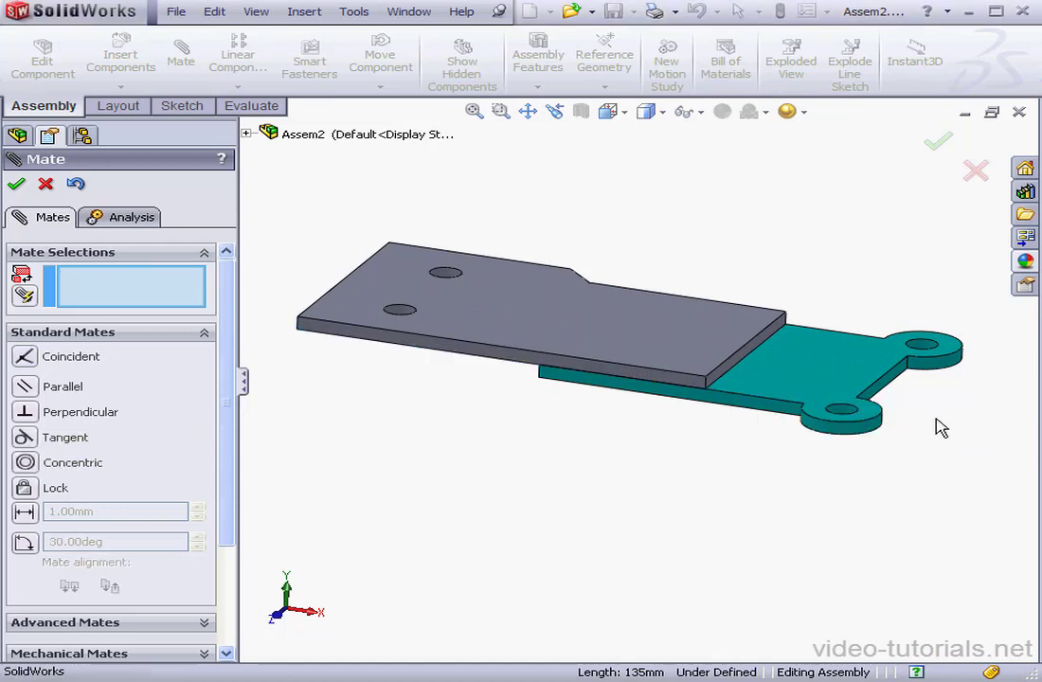
pyautogui.click(671, 383)
pyautogui.click(674, 396)
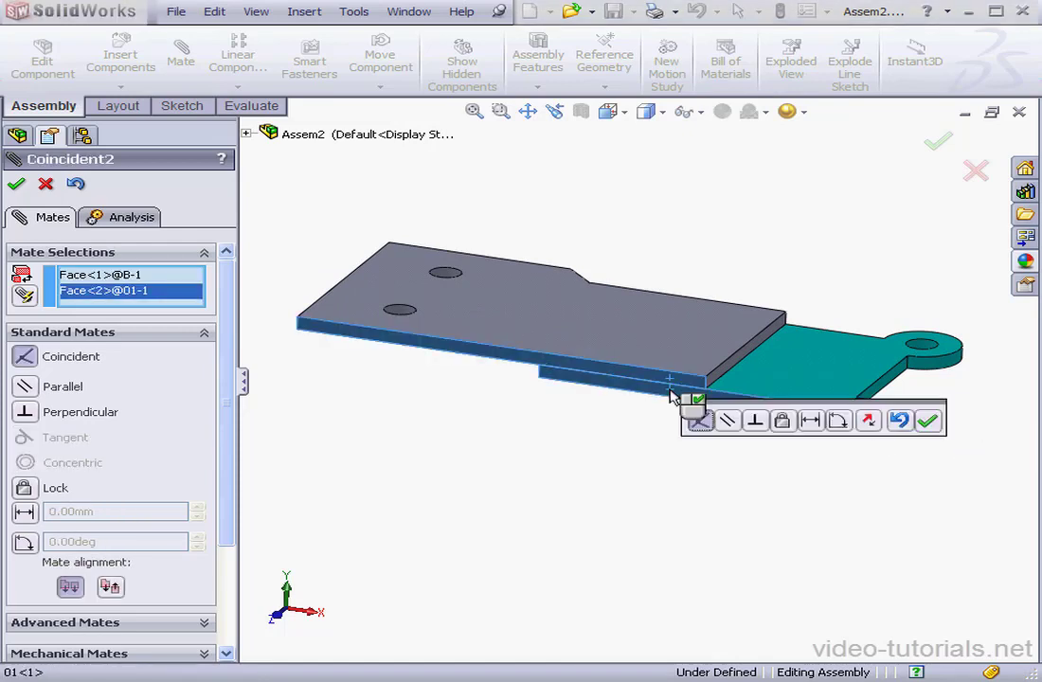
pyautogui.click(928, 420)
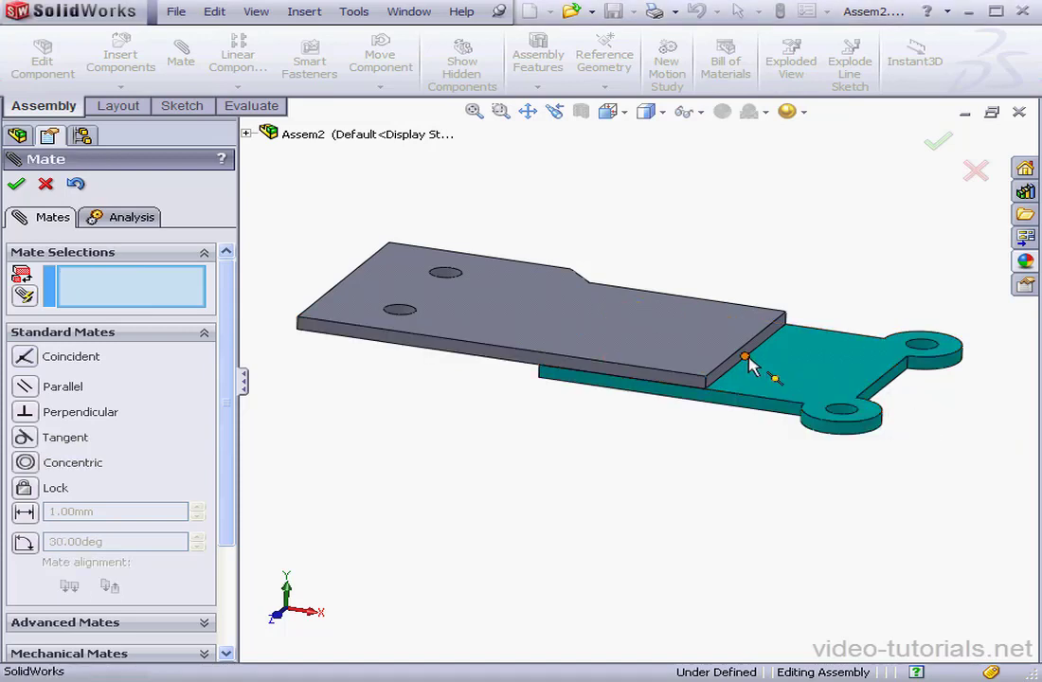
# - Add a 40 mm distance mate between part B's end face and plate 01
pyautogui.click(746, 364)
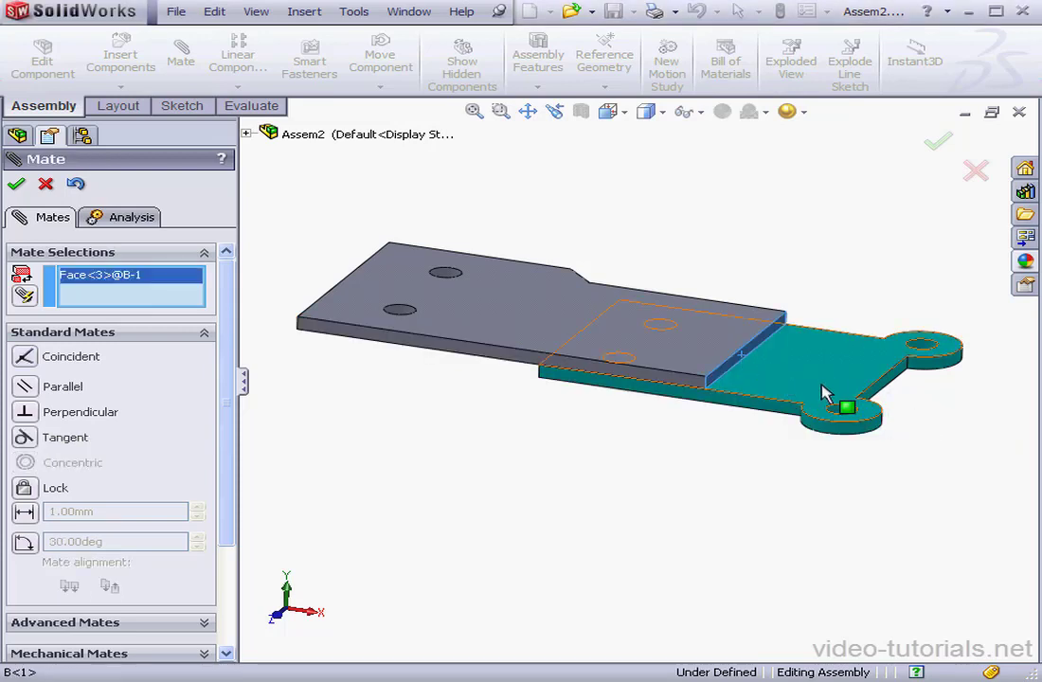
pyautogui.click(879, 398)
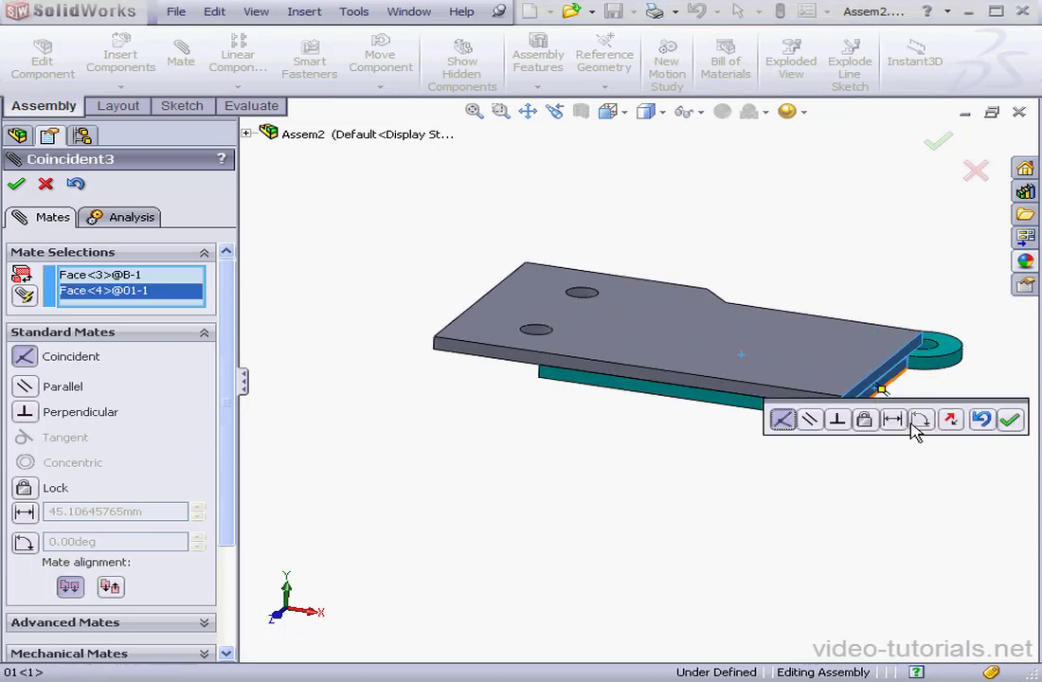
pyautogui.click(894, 420)
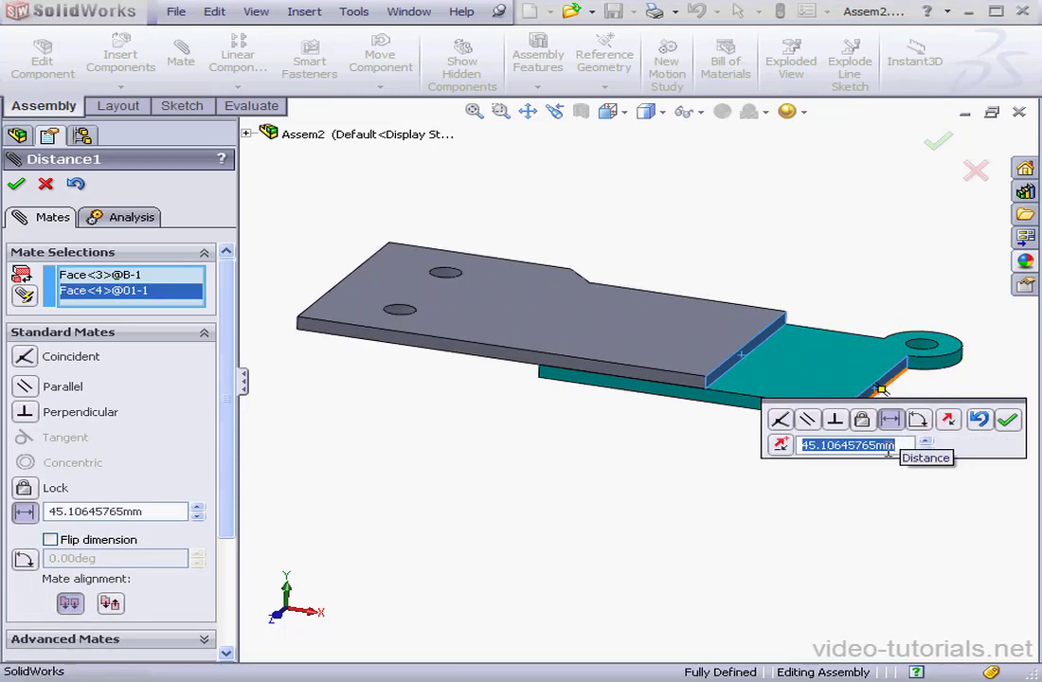
pyautogui.write('40')
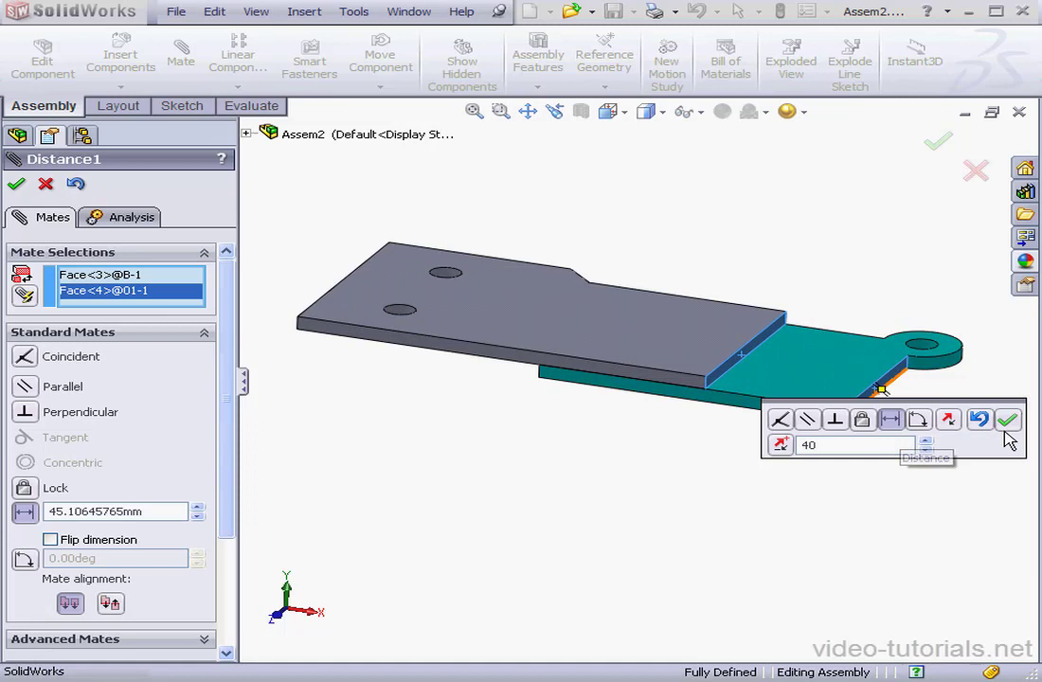
pyautogui.click(1009, 422)
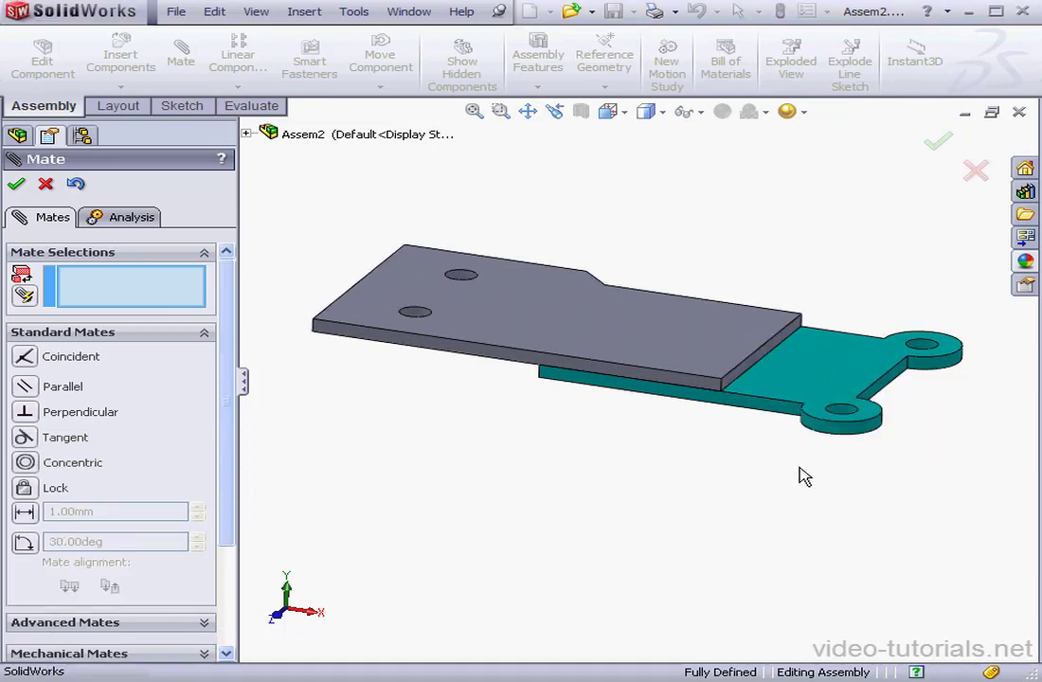
pyautogui.click(976, 171)
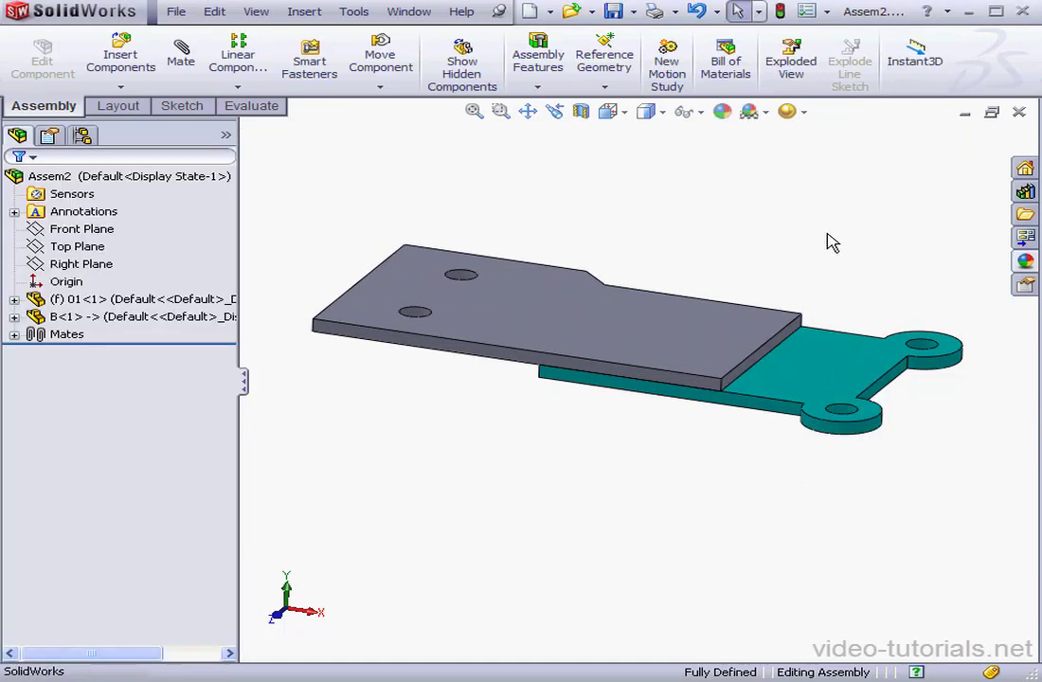
pyautogui.rightClick(84, 320)
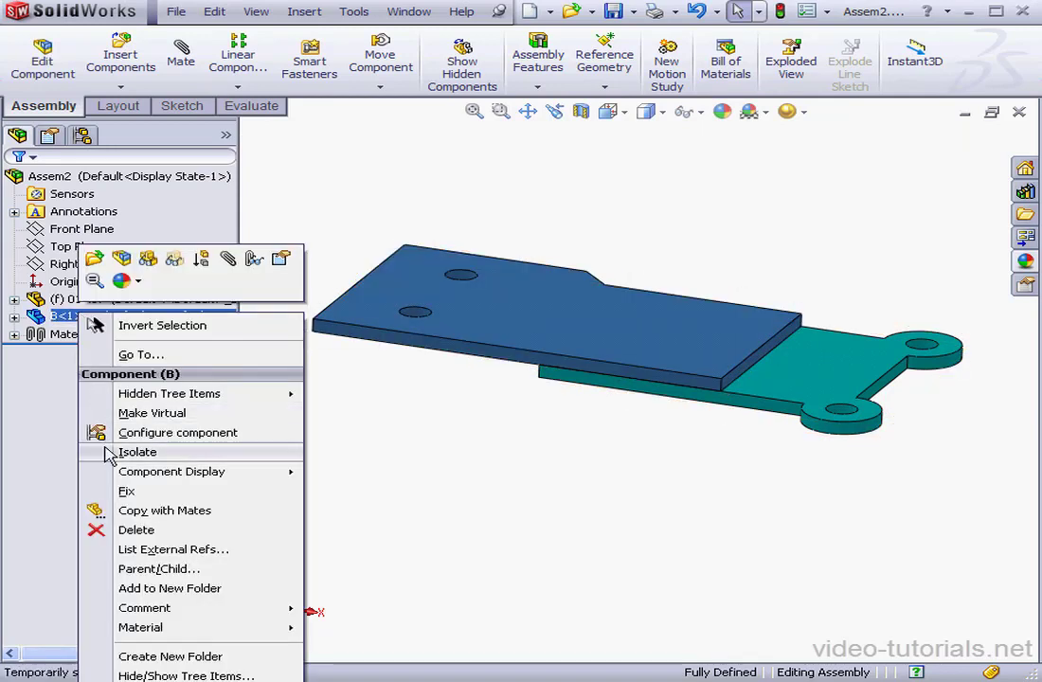
pyautogui.click(157, 557)
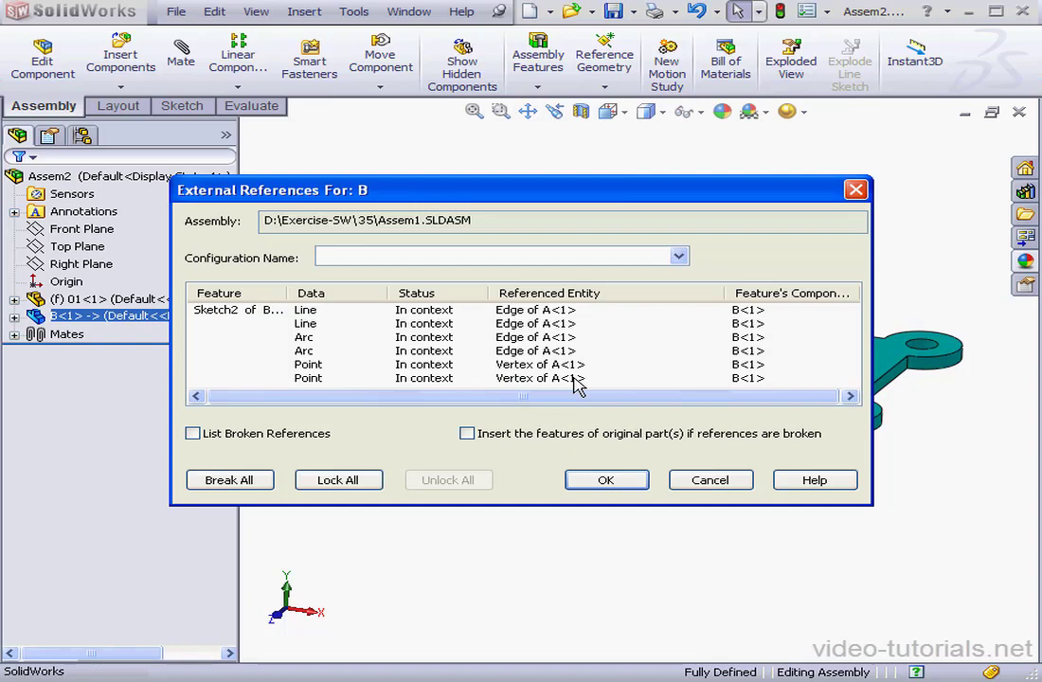
pyautogui.click(735, 488)
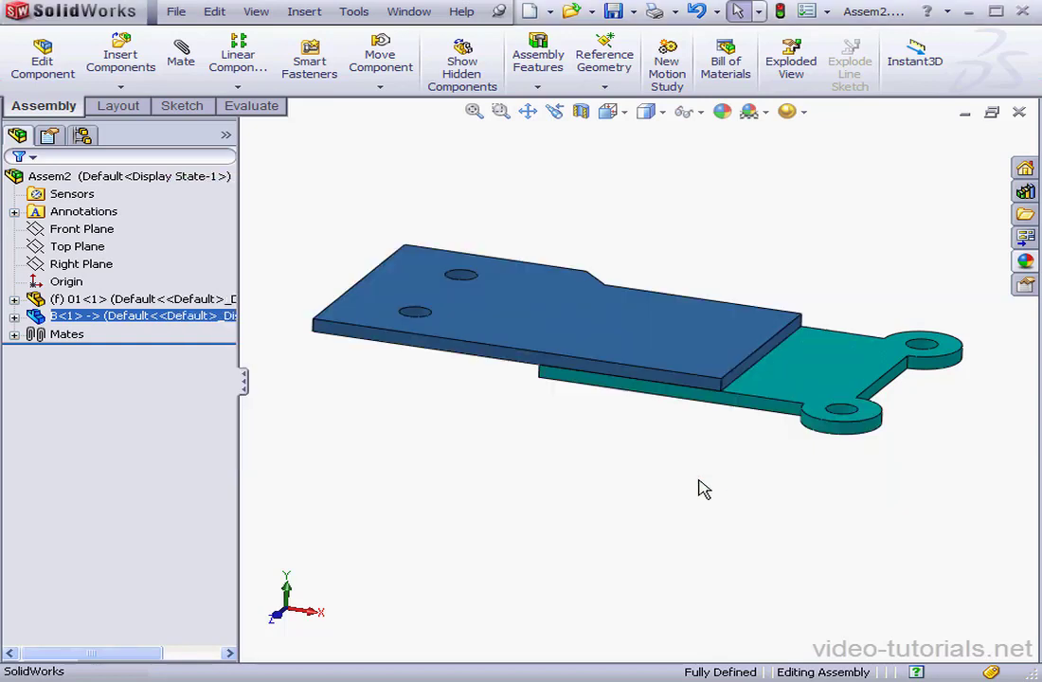
# - Edit part B<1> in place within Assem2
pyautogui.rightClick(144, 324)
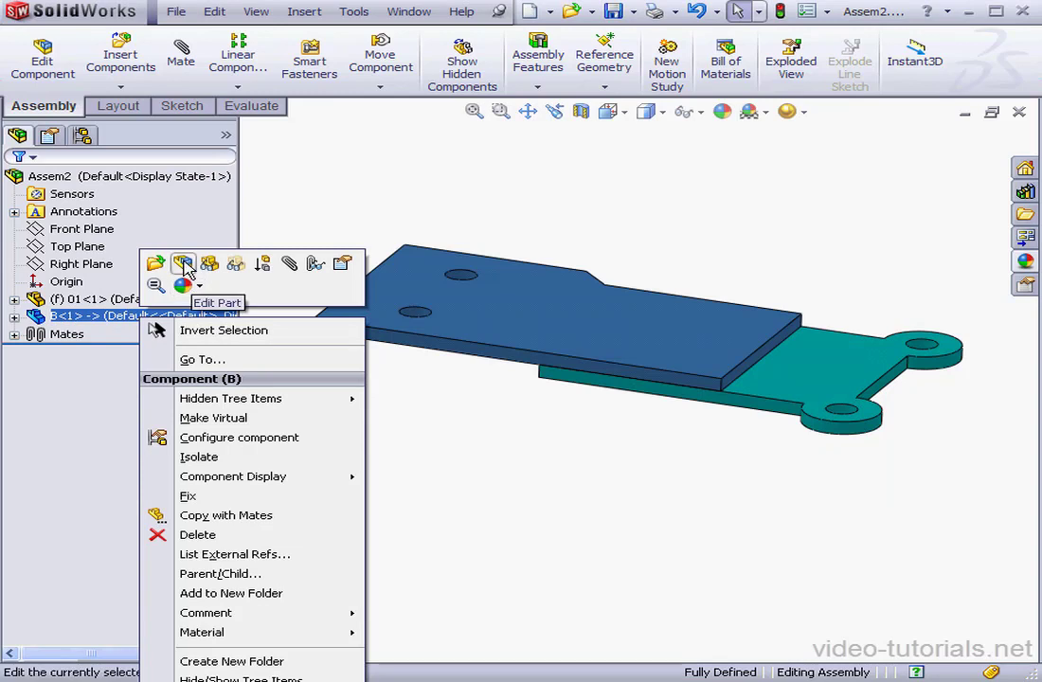
pyautogui.click(183, 264)
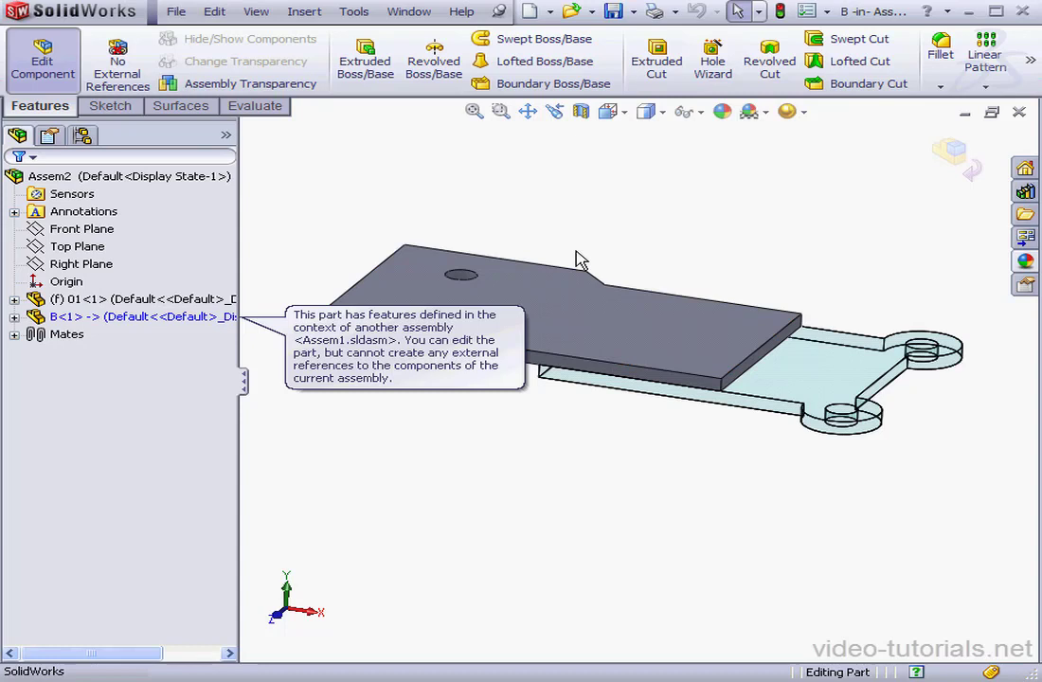
# - Check 'Allow multiple contexts for parts when editing in assembly' under External References options
pyautogui.click(805, 11)
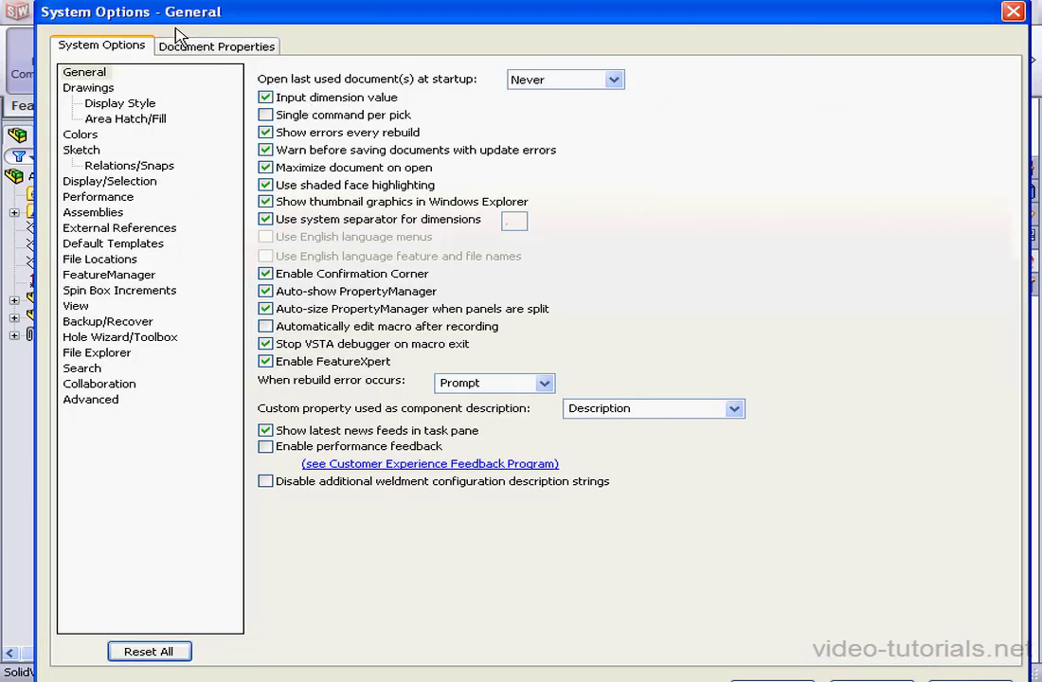
pyautogui.click(145, 229)
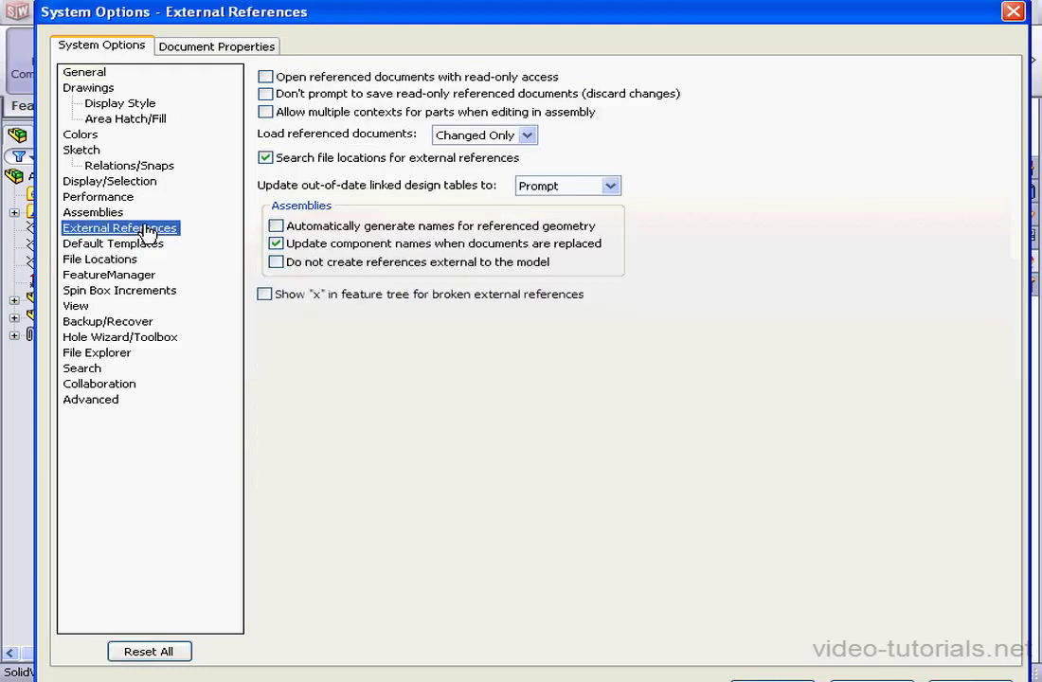
pyautogui.click(265, 112)
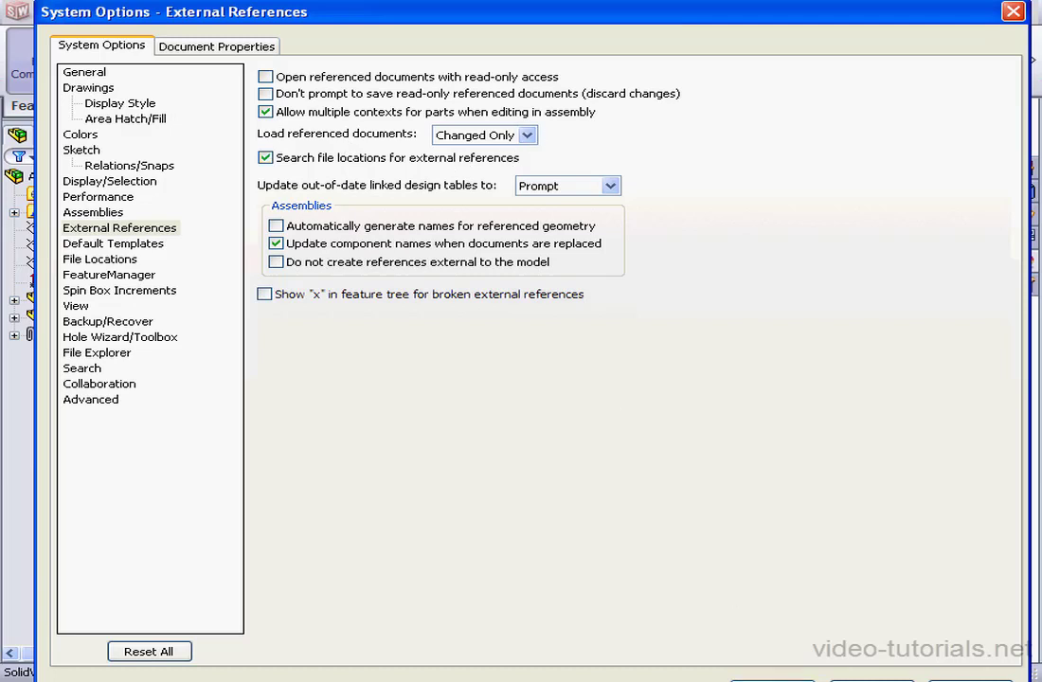
# - Apply the options change and start a new sketch on part B's top face
pyautogui.click(772, 679)
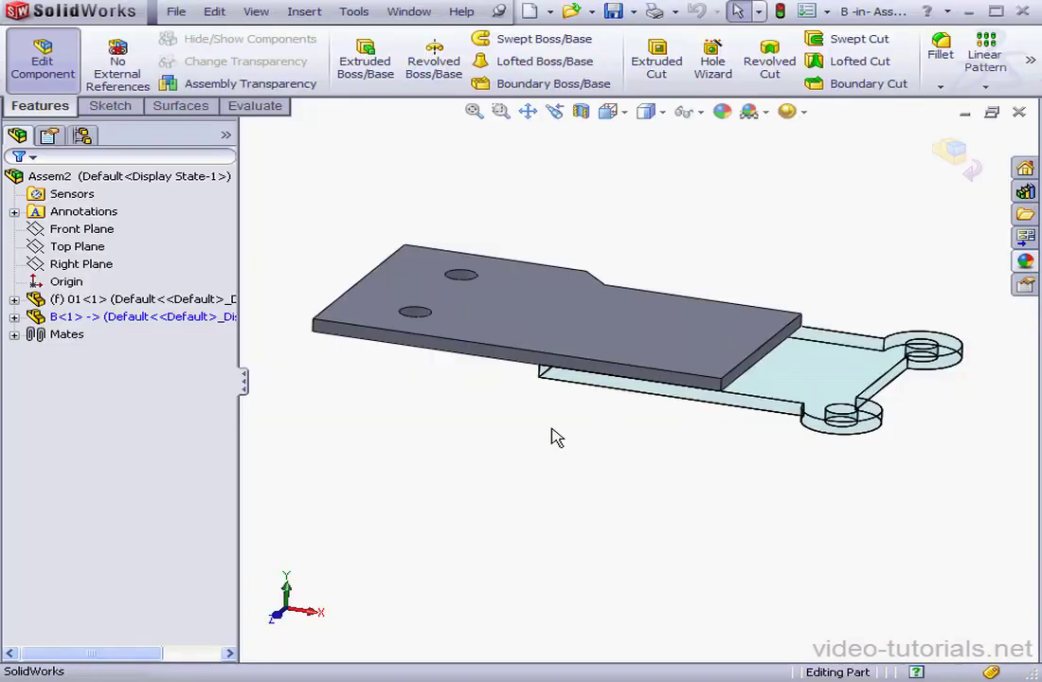
pyautogui.rightClick(627, 338)
pyautogui.click(666, 299)
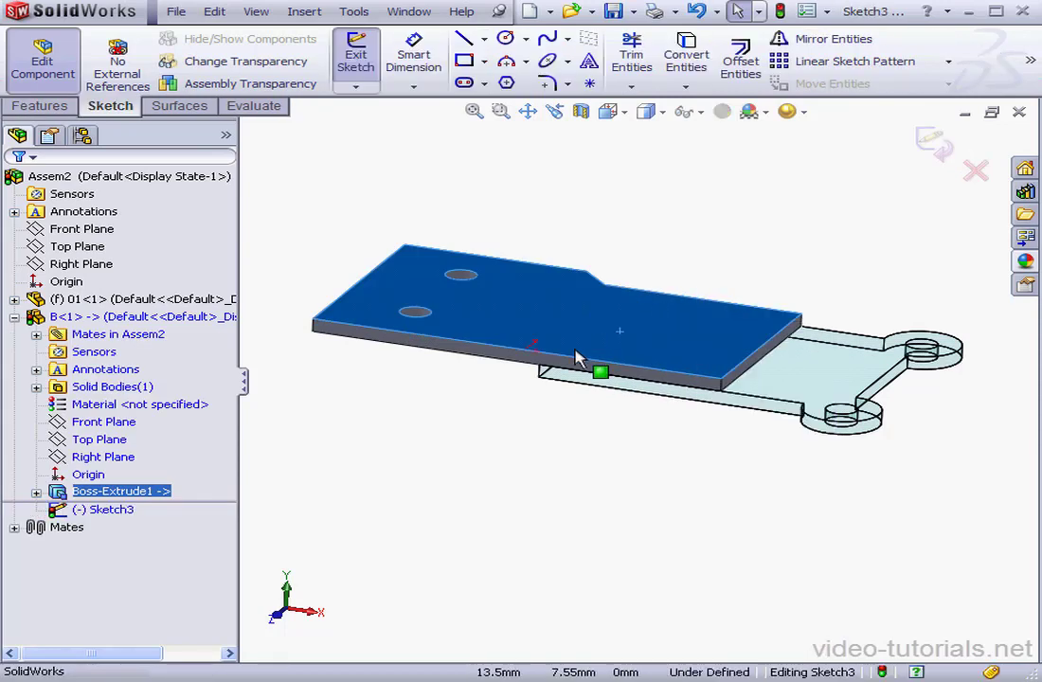
pyautogui.click(707, 251)
# - Convert plate 01's two hole edges into circles in the sketch
pyautogui.click(687, 63)
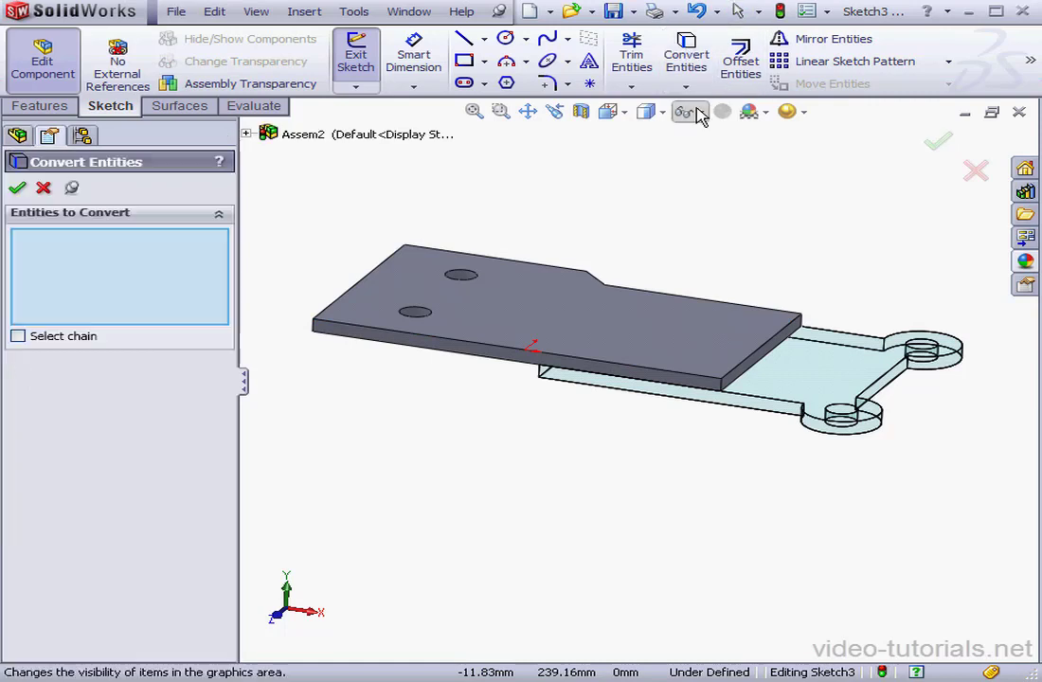
pyautogui.moveTo(650, 309); pyautogui.dragTo(633, 339, button='middle')
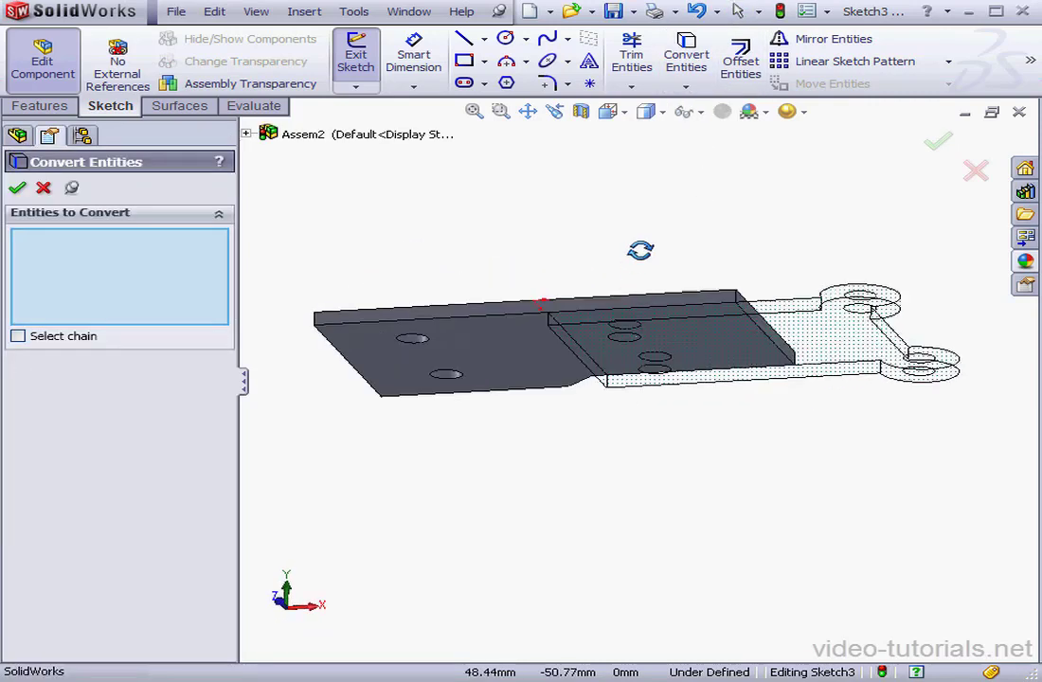
pyautogui.moveTo(640, 250); pyautogui.dragTo(640, 254, button='middle')
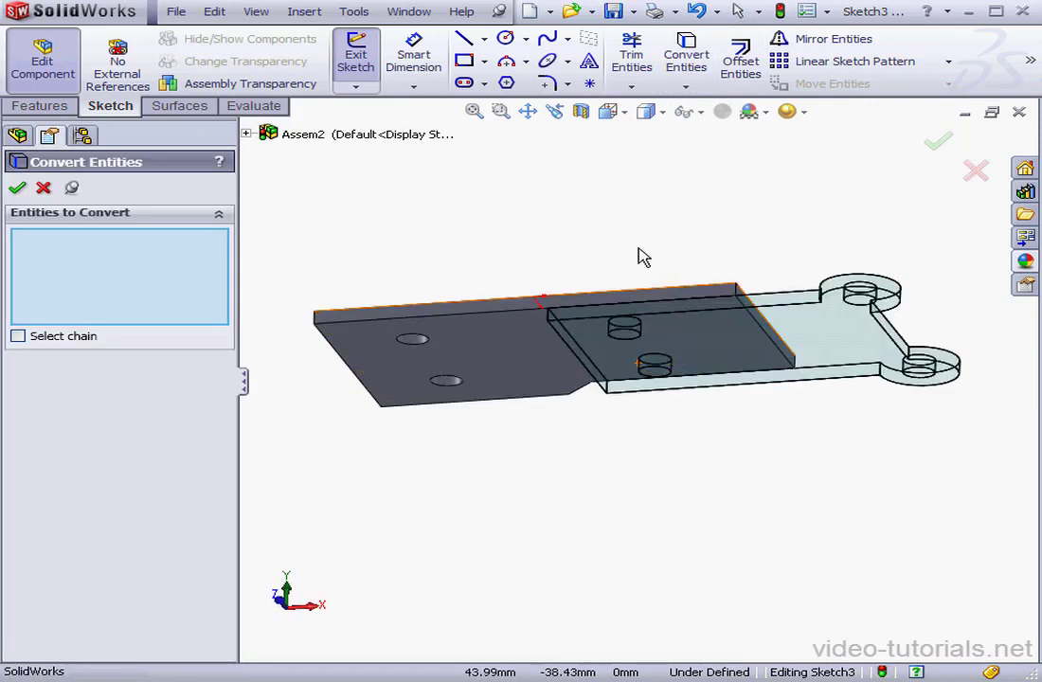
pyautogui.click(625, 336)
pyautogui.click(668, 374)
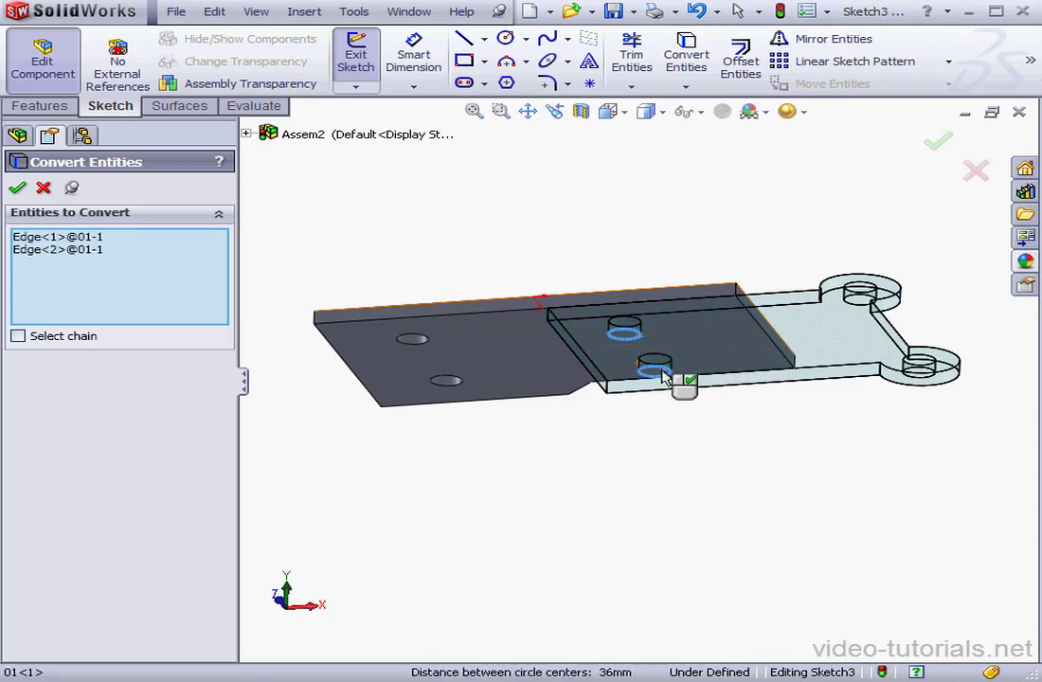
pyautogui.click(17, 188)
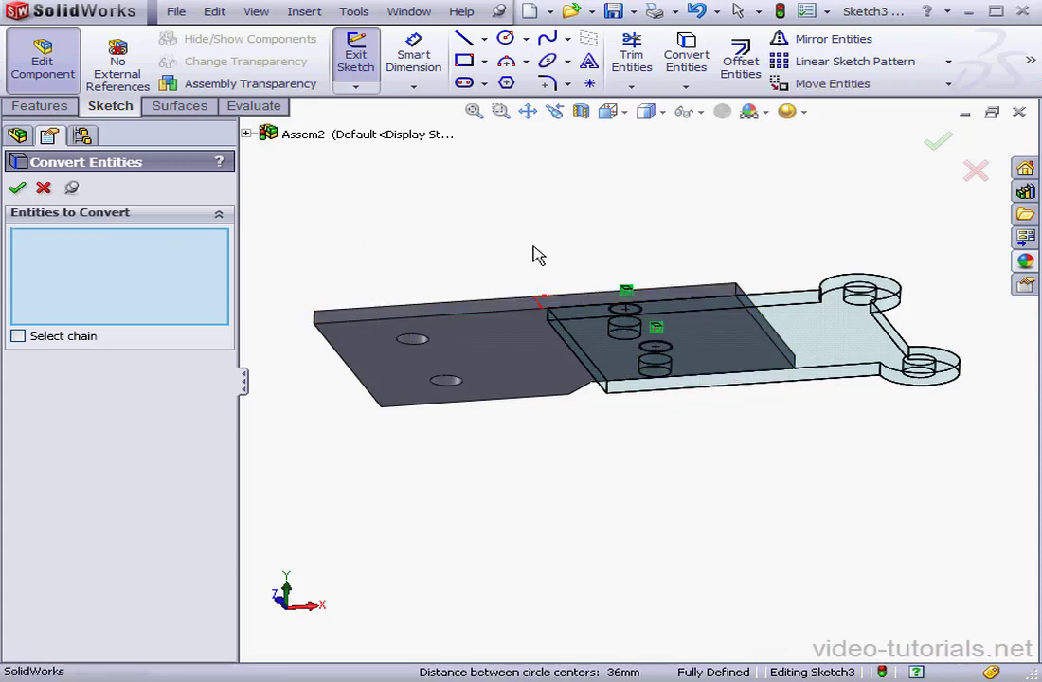
pyautogui.click(939, 142)
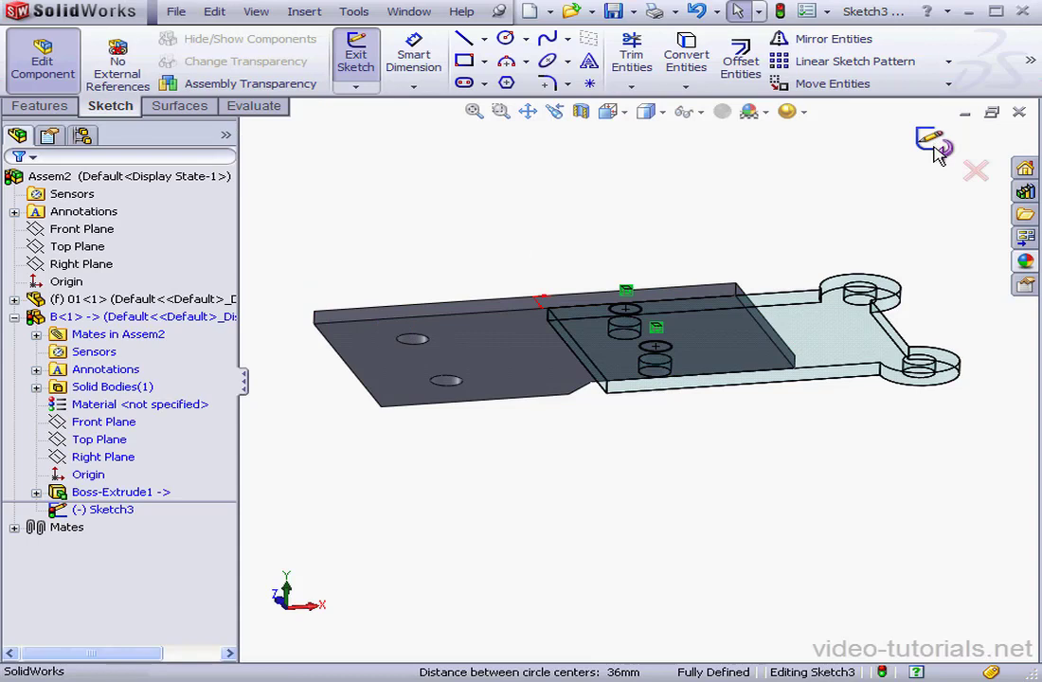
# - Exit the sketch, extrude-cut both circles Through All, and leave Edit Part
pyautogui.click(975, 175)
pyautogui.moveTo(689, 302)
pyautogui.mouseDown(button='middle')
pyautogui.moveTo(668, 414)
pyautogui.moveTo(701, 402)
pyautogui.mouseUp(button='middle')
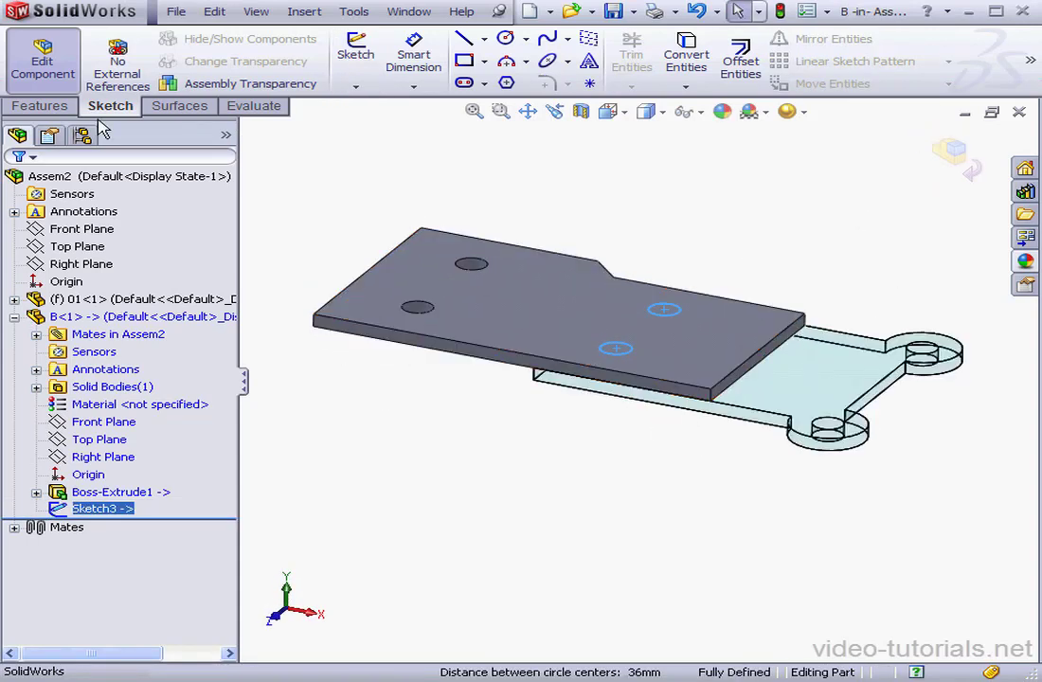
pyautogui.click(38, 105)
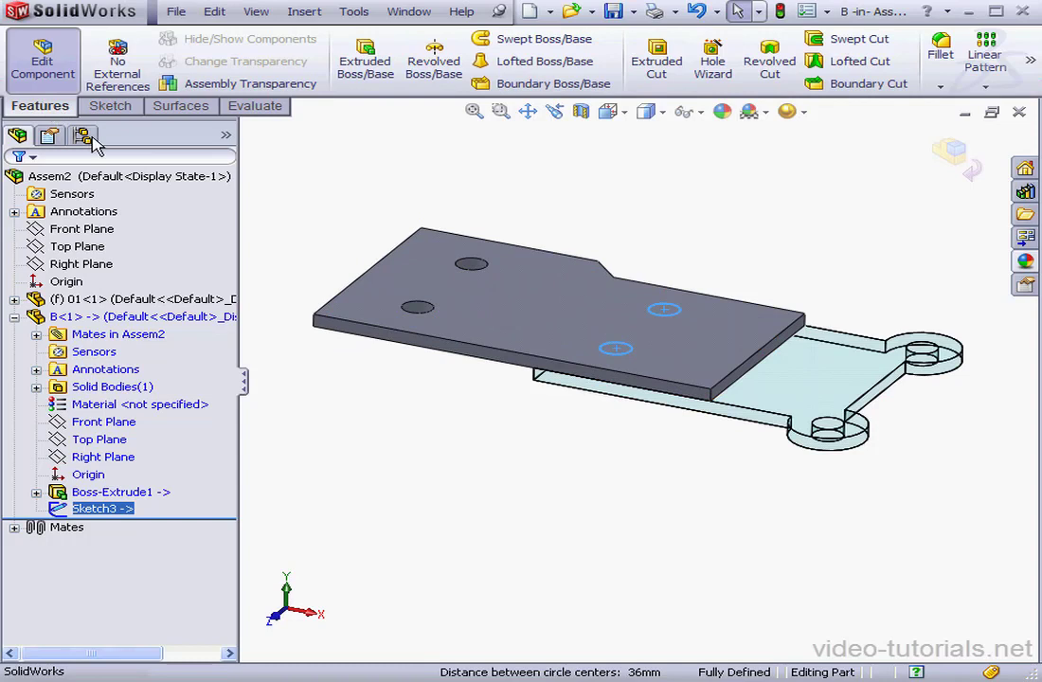
pyautogui.click(657, 63)
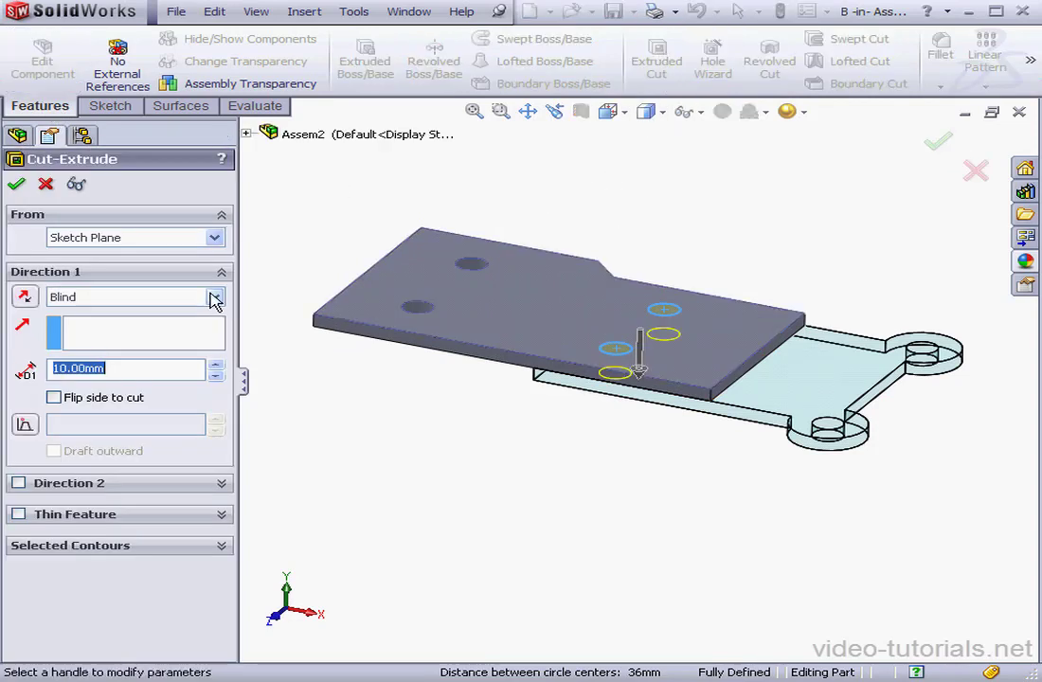
pyautogui.click(214, 299)
pyautogui.click(127, 327)
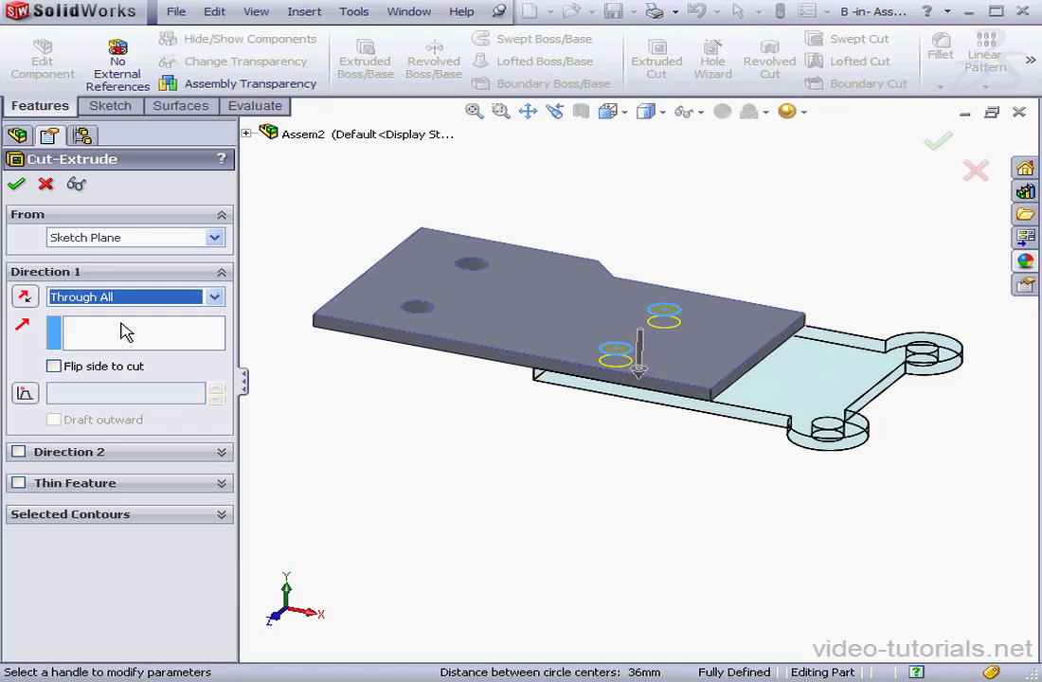
pyautogui.click(16, 183)
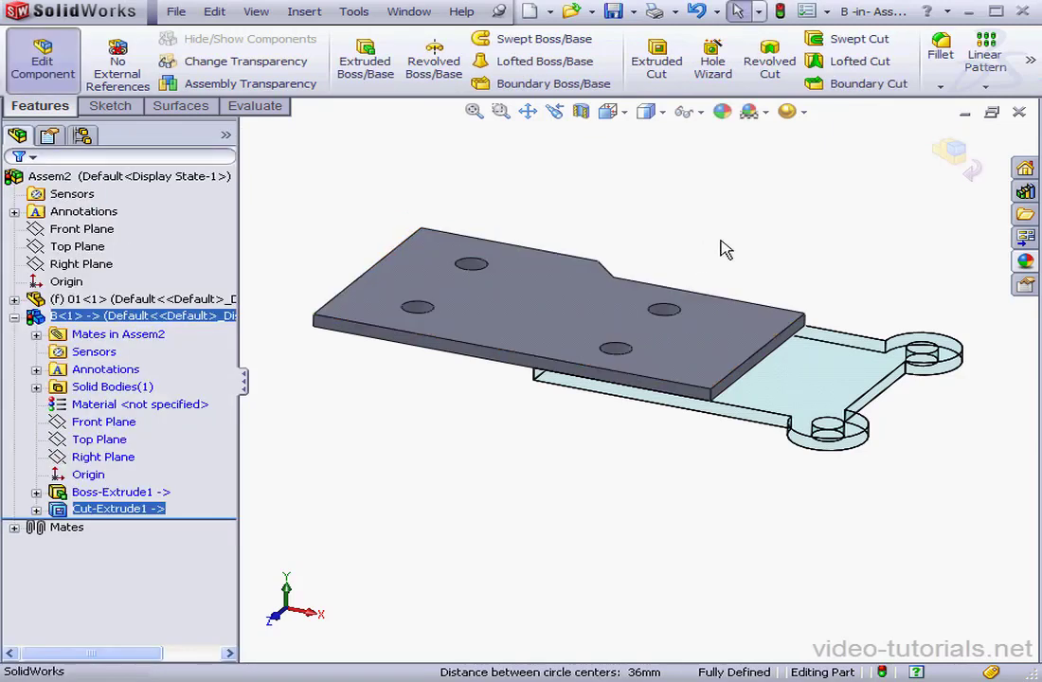
pyautogui.click(971, 167)
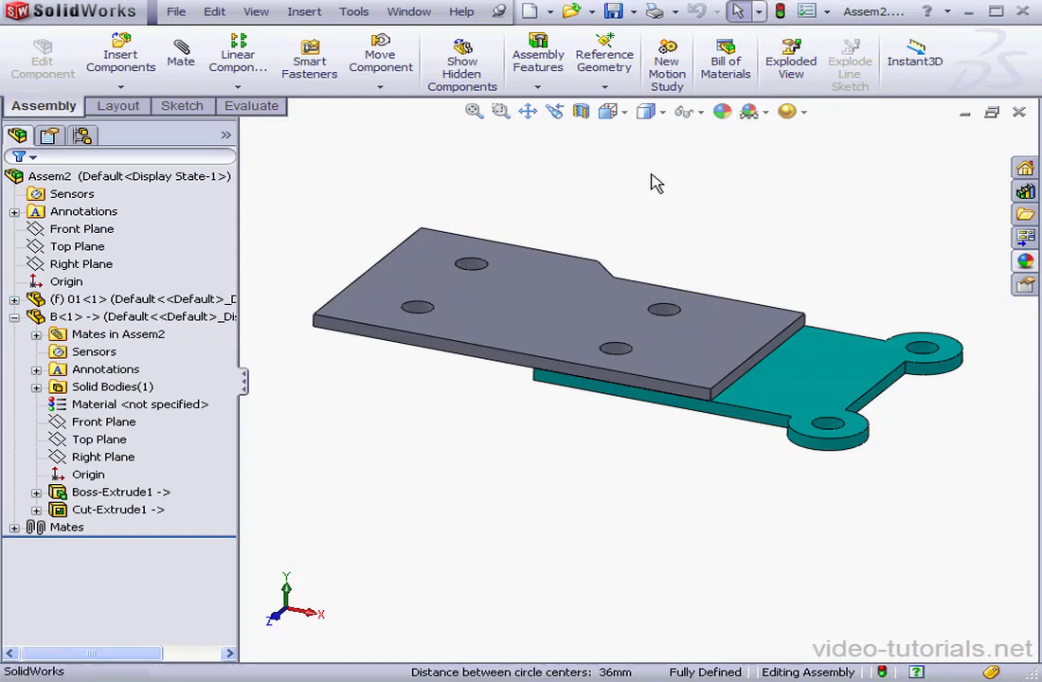
# - Save Assem2 and B.sldprt with Save All, then review part B's external references
pyautogui.click(613, 11)
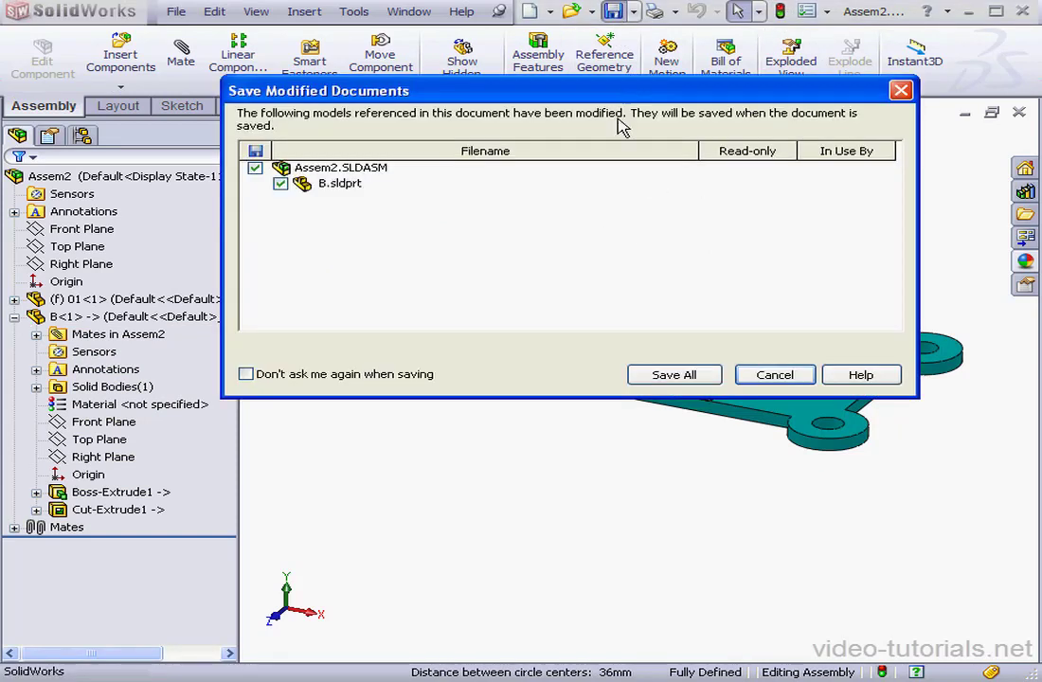
pyautogui.click(632, 374)
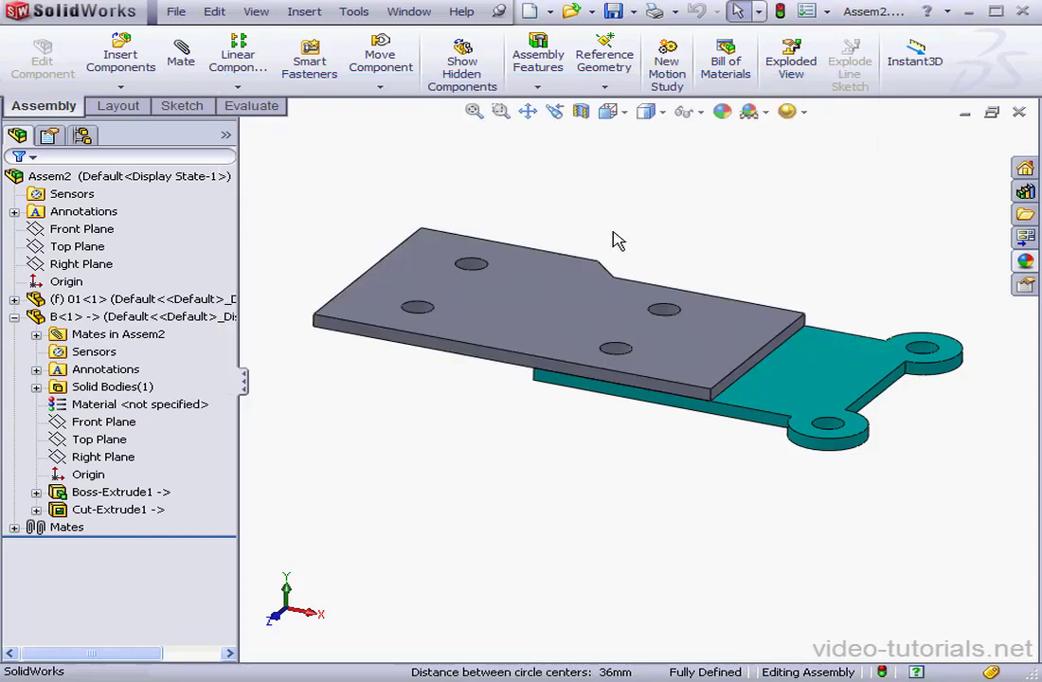
pyautogui.rightClick(92, 318)
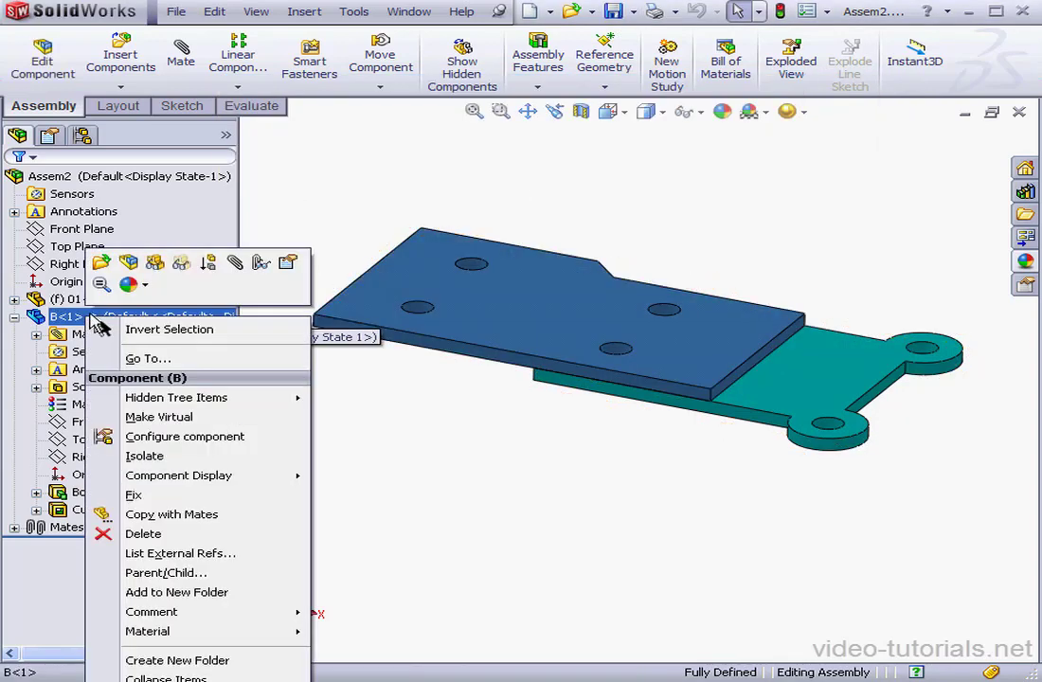
pyautogui.click(254, 554)
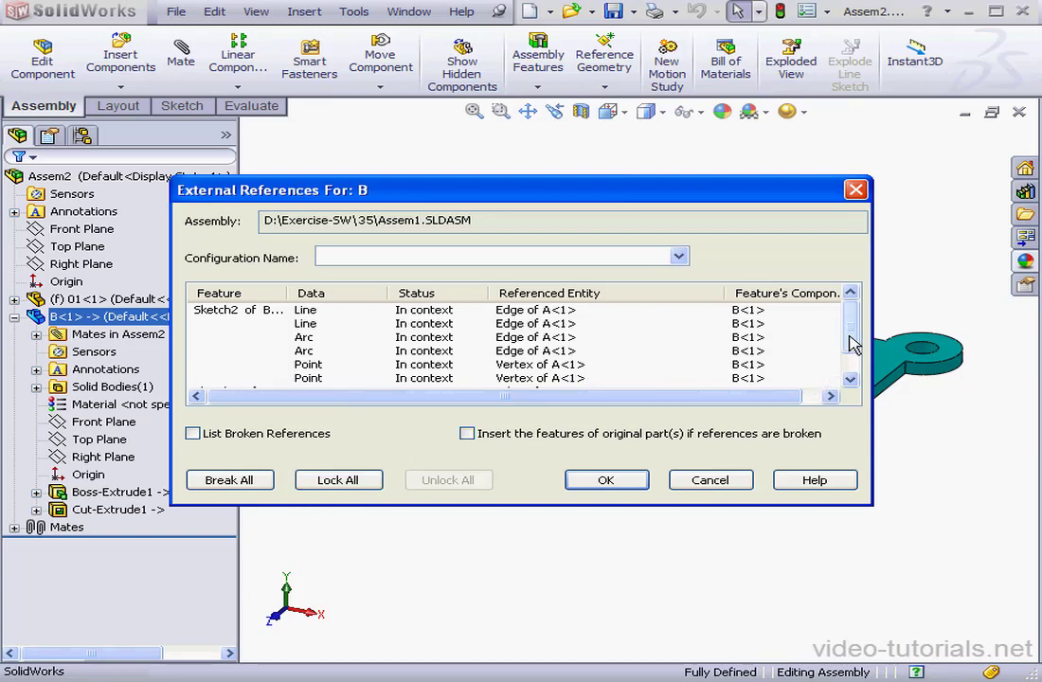
pyautogui.doubleClick(851, 379)
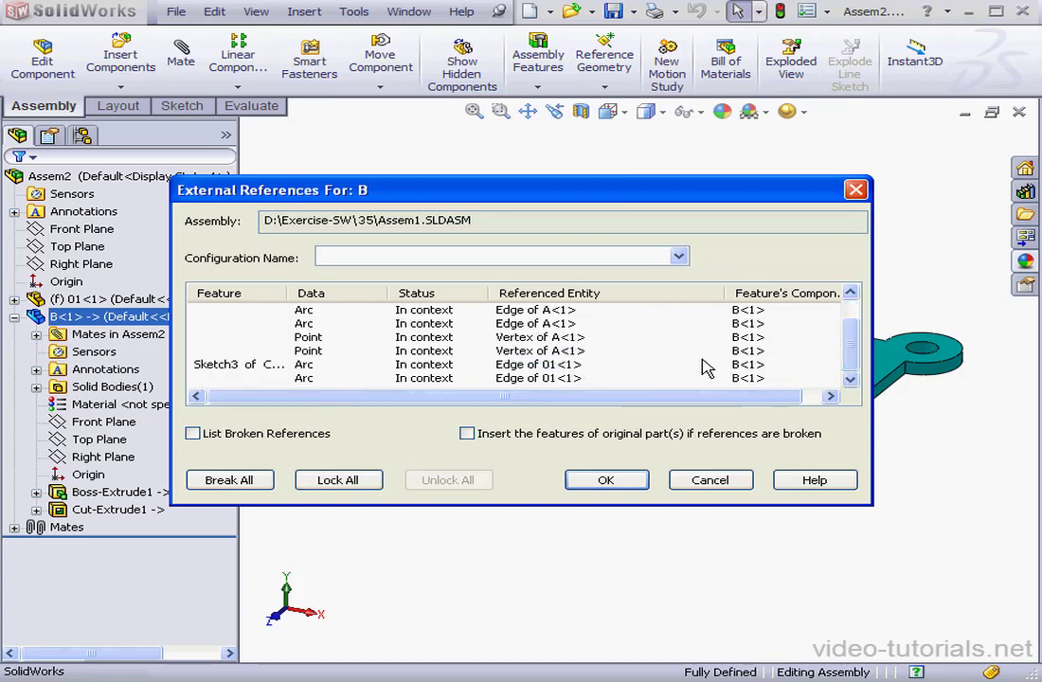
pyautogui.click(728, 483)
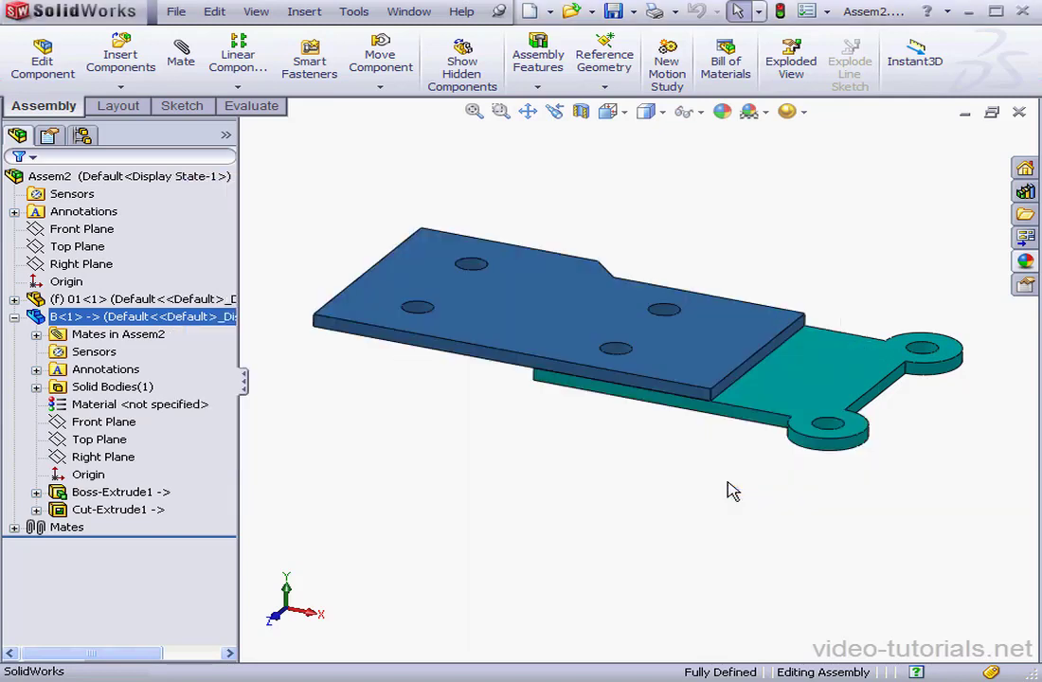
# - Bring Assem1.SLDASM to the front and rebuild it so part B shows the new holes
pyautogui.click(417, 14)
pyautogui.click(440, 181)
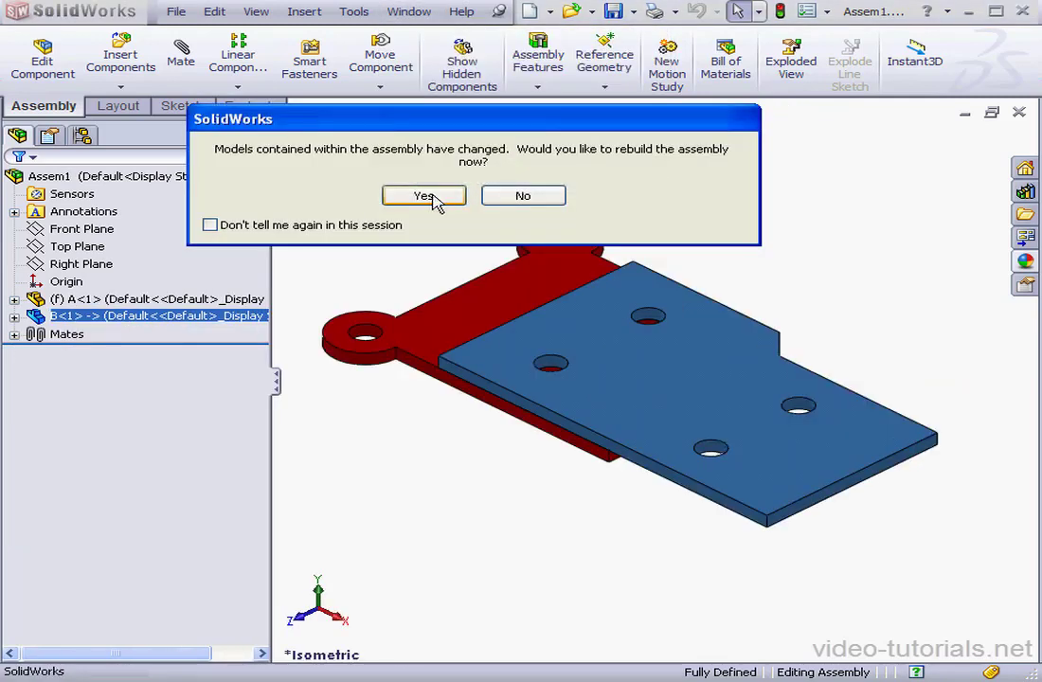
pyautogui.click(438, 195)
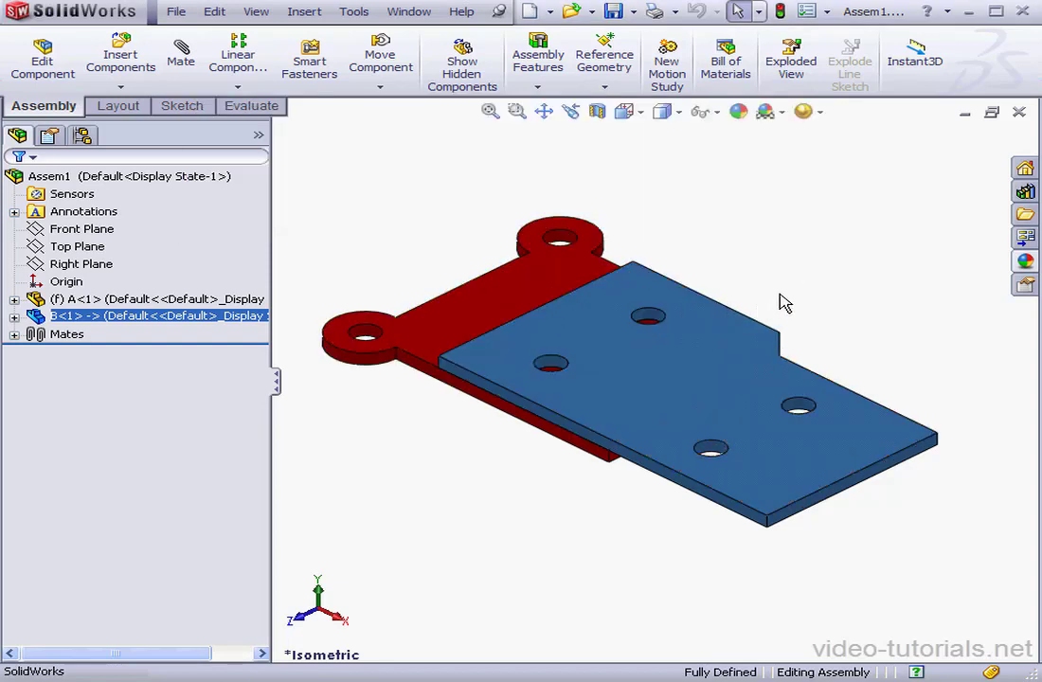